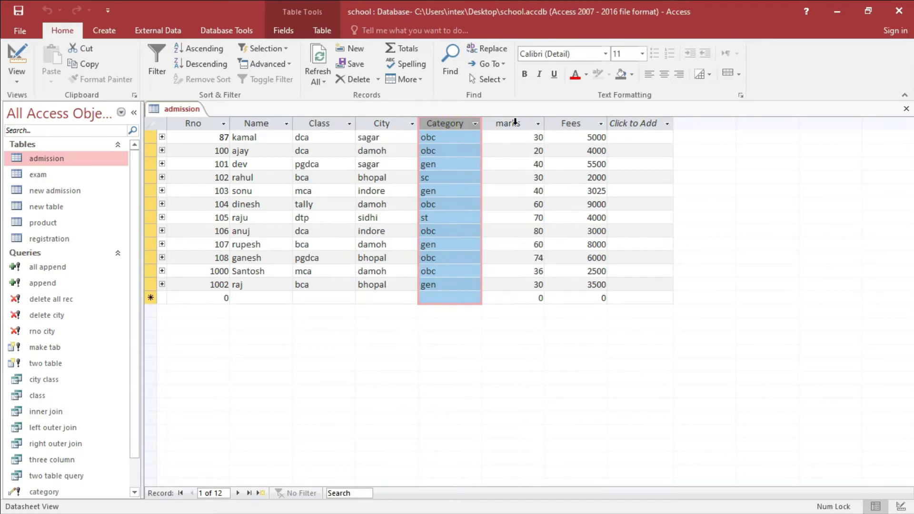
Close the admission table and start a new query in design view based on the admission table
click(580, 125)
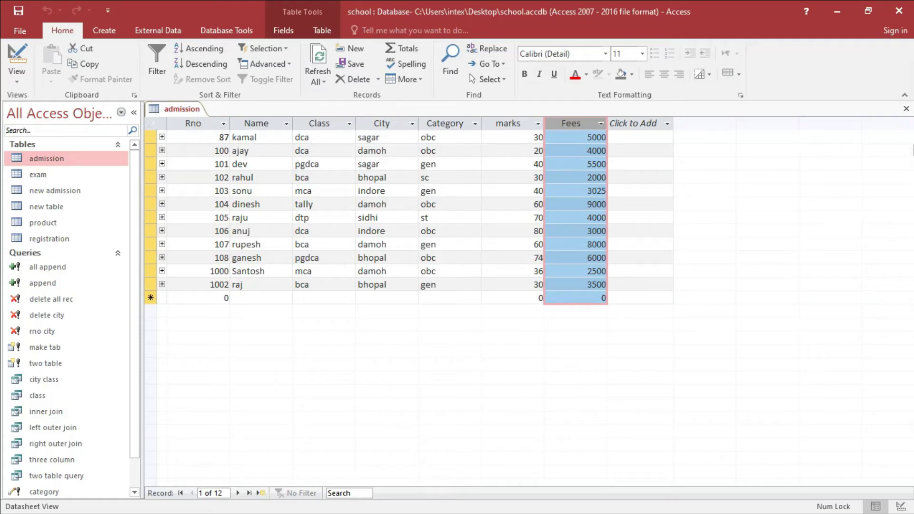
click(907, 110)
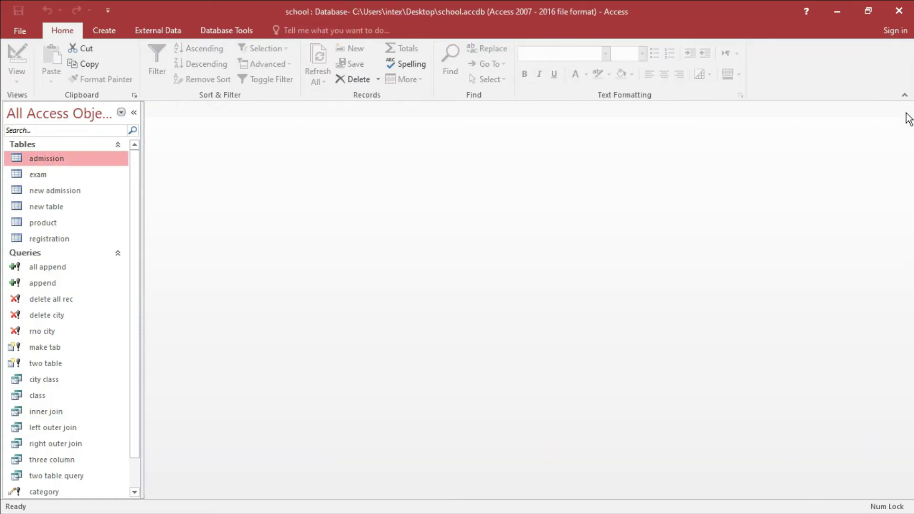
click(109, 31)
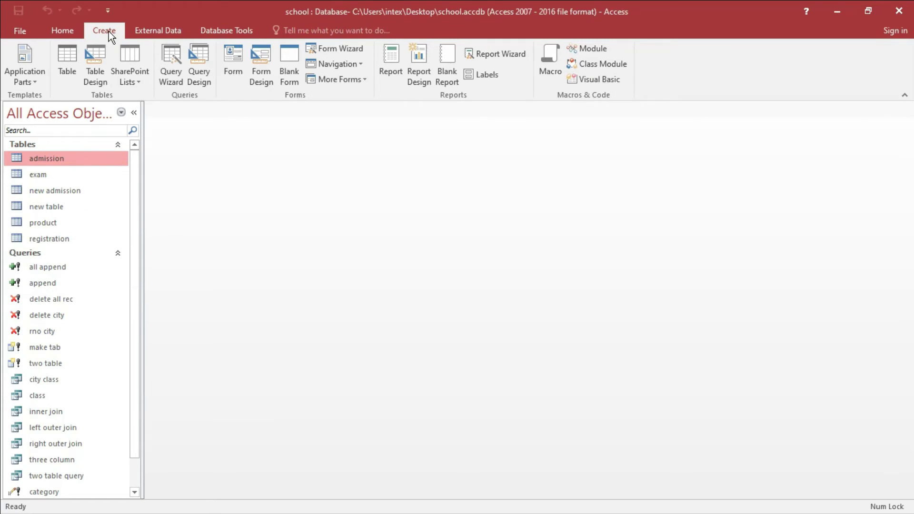
click(198, 78)
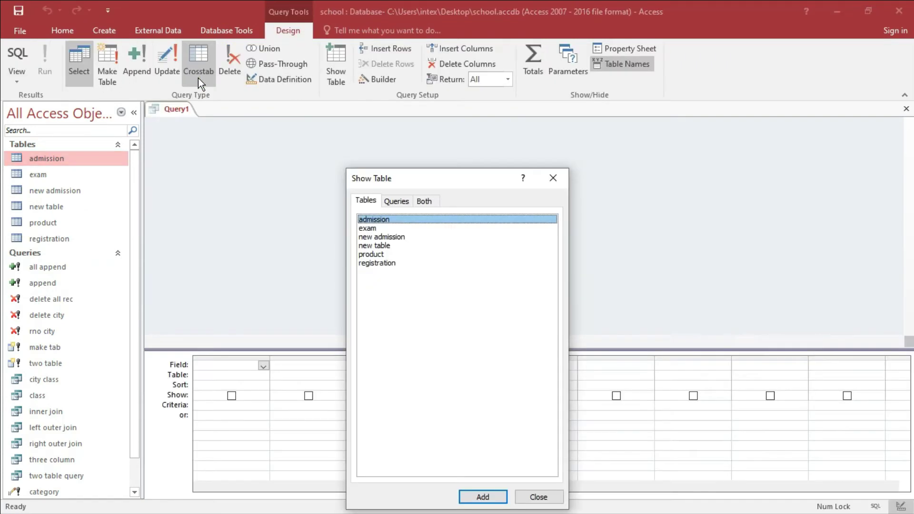
drag(419, 184, 421, 132)
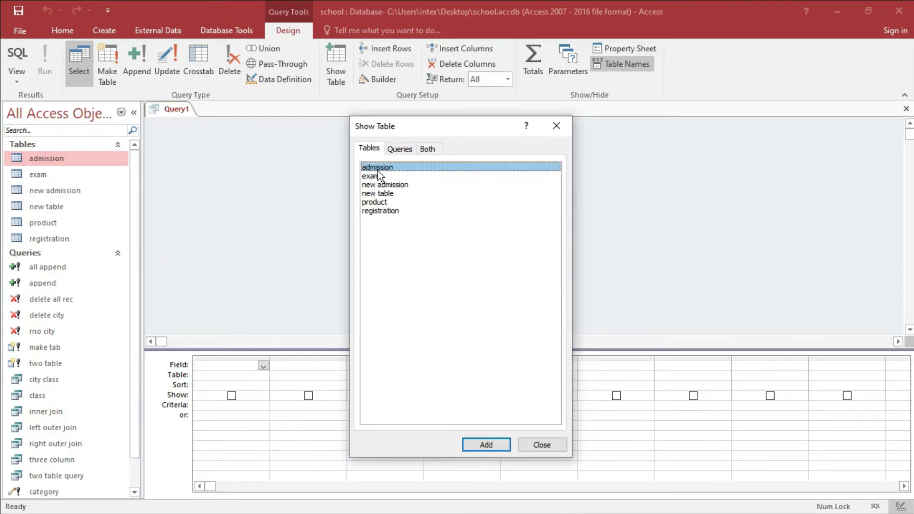
click(485, 444)
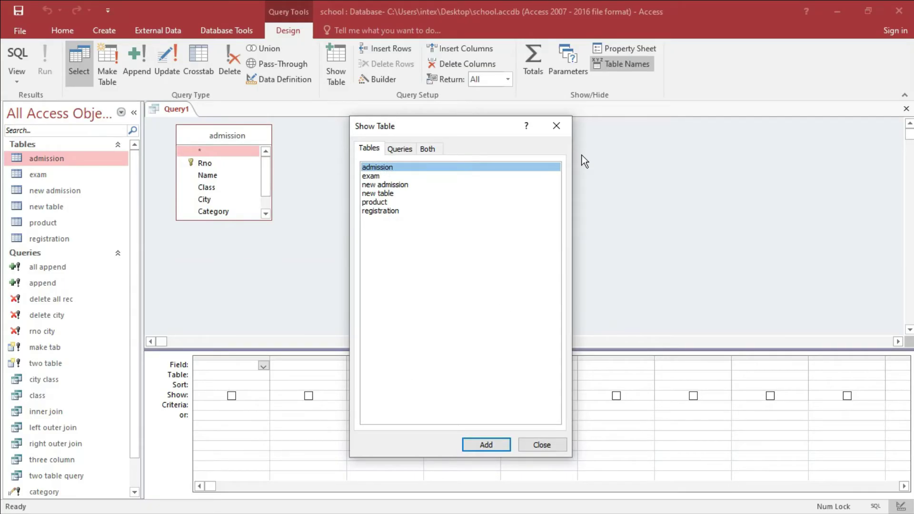
click(556, 125)
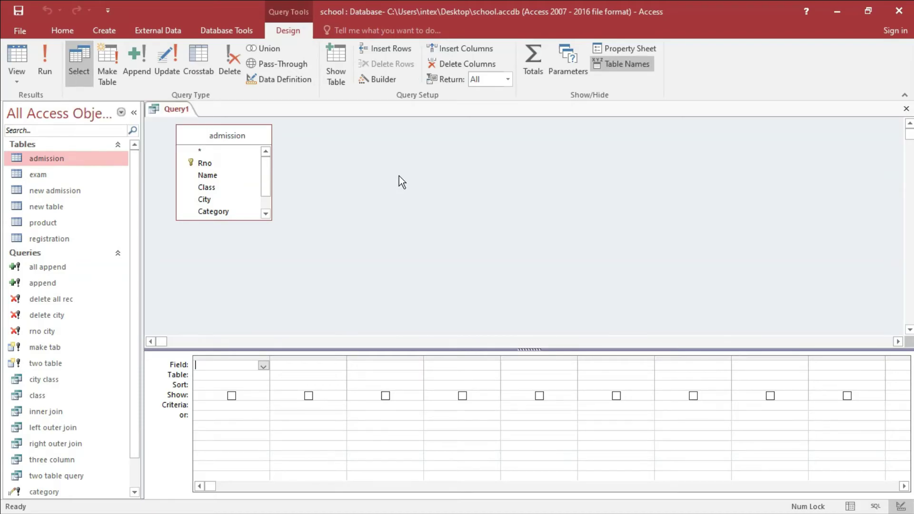
Change the query type to Crosstab and add the Class, Category and Fees fields to the design grid
click(199, 73)
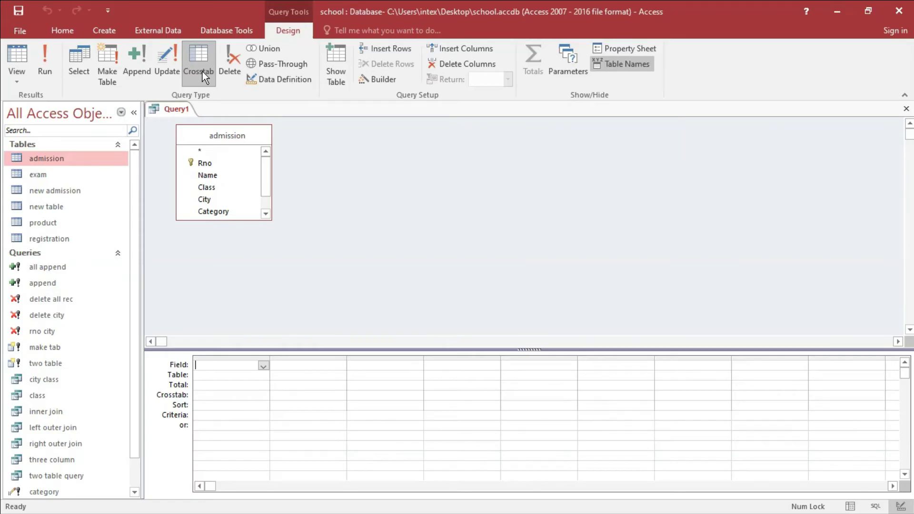
drag(249, 219, 249, 267)
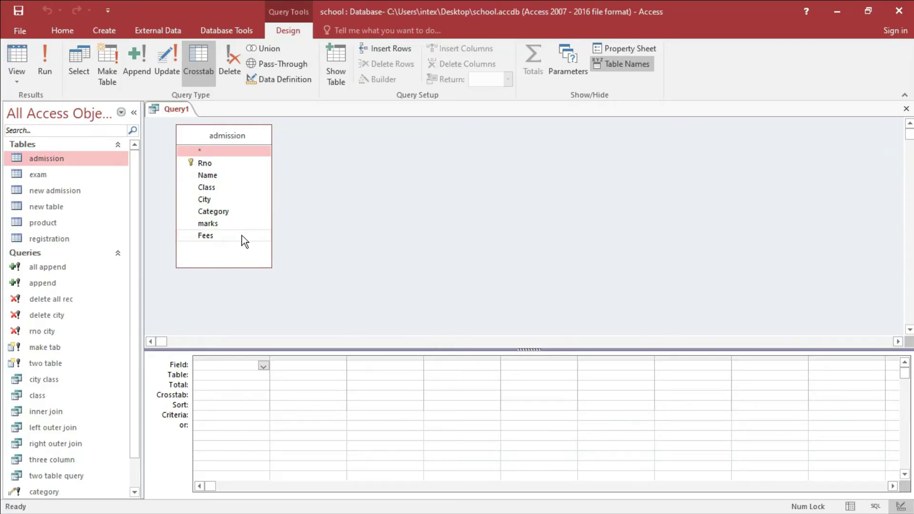
drag(210, 188, 212, 190)
double_click(212, 190)
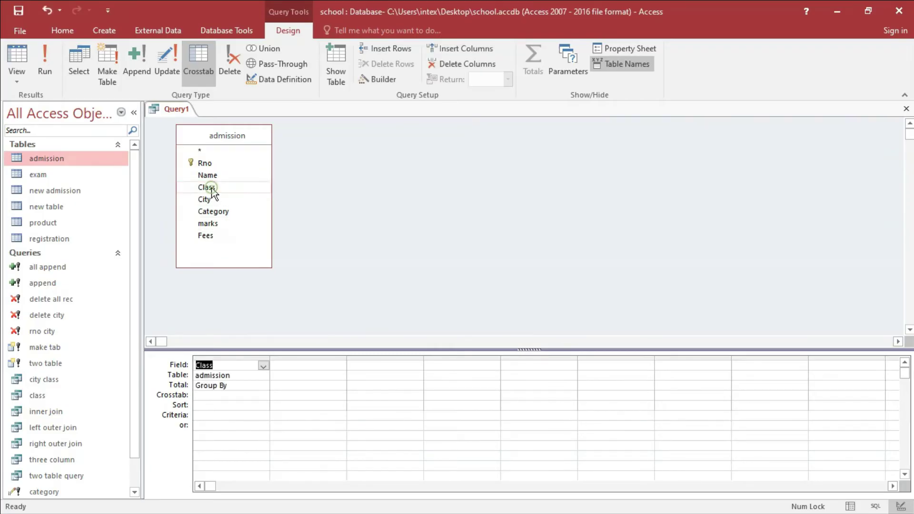
double_click(227, 213)
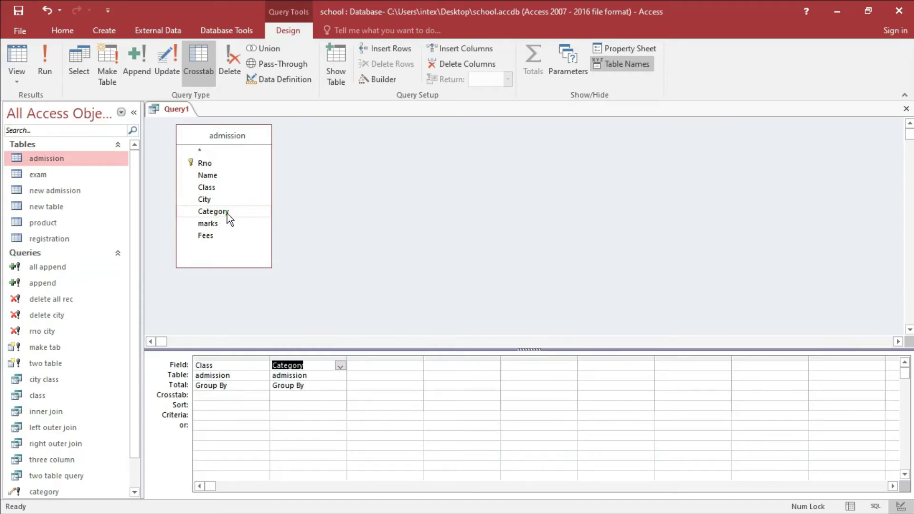
double_click(216, 238)
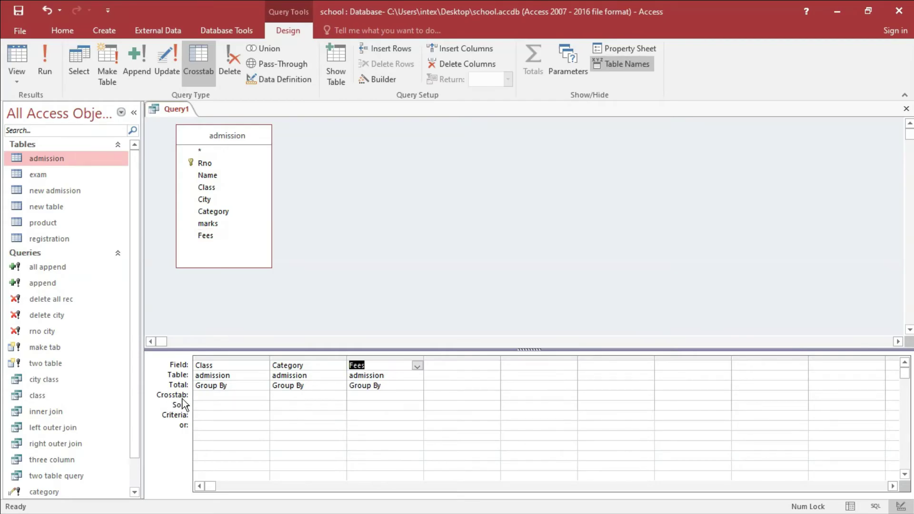
Set the crosstab roles to Row Heading for Class, Column Heading for Category and Value for Fees
click(262, 395)
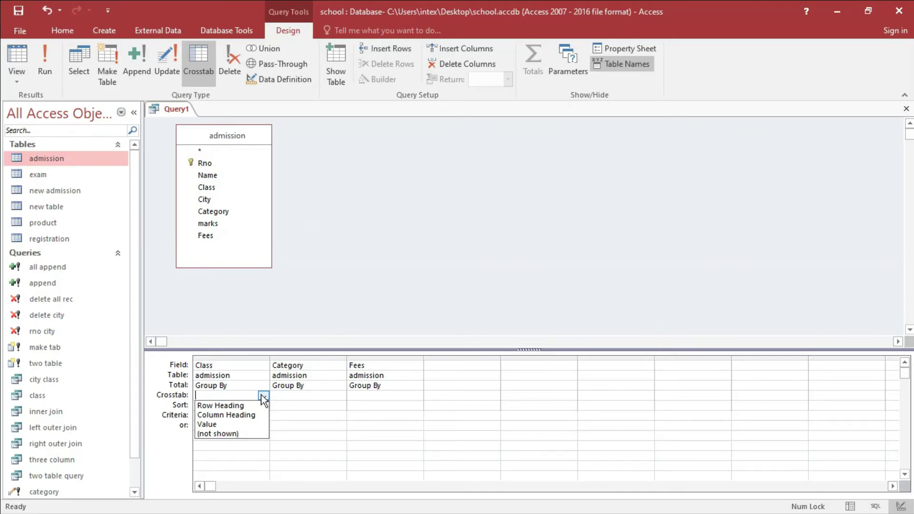
click(224, 406)
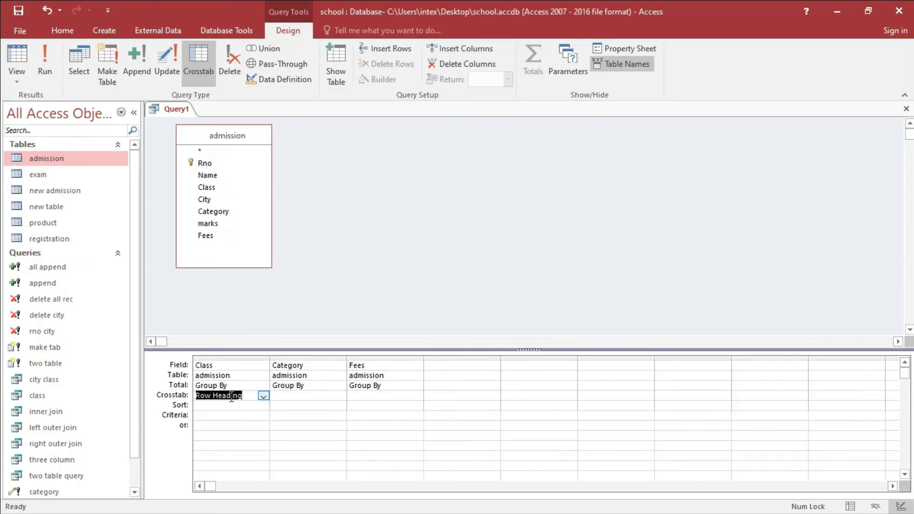
click(340, 397)
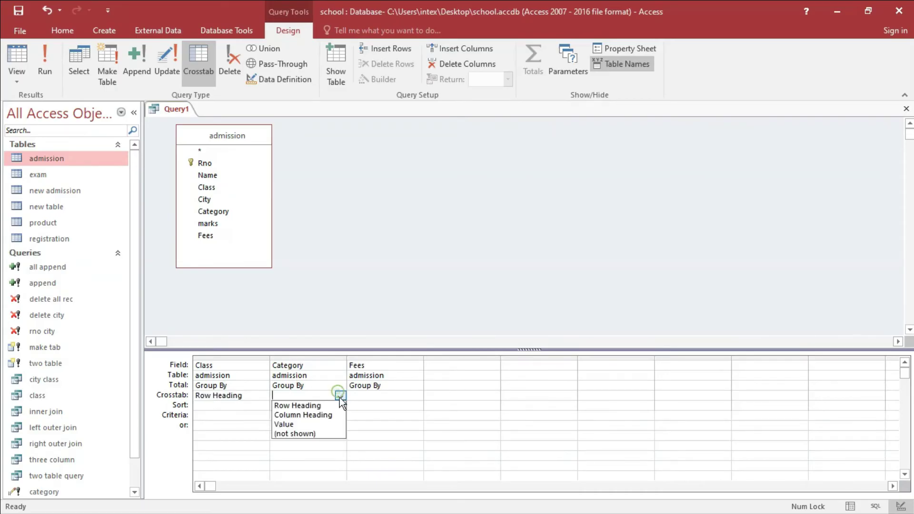
click(325, 415)
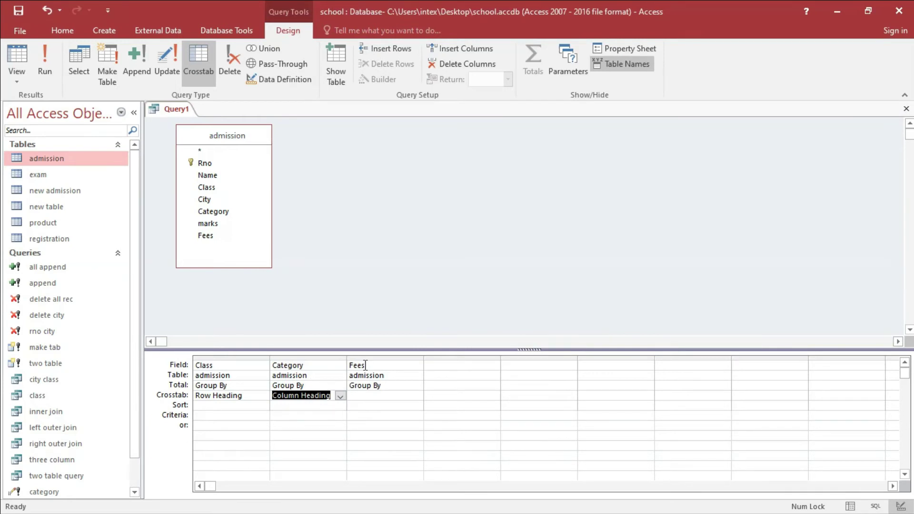
click(402, 399)
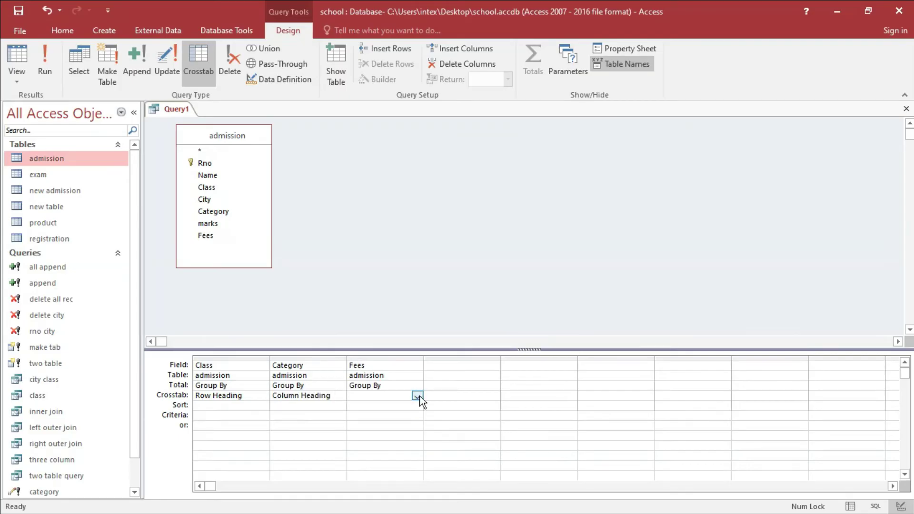
click(417, 396)
click(376, 426)
Set the Total function of the Fees field to Sum
click(391, 384)
click(417, 385)
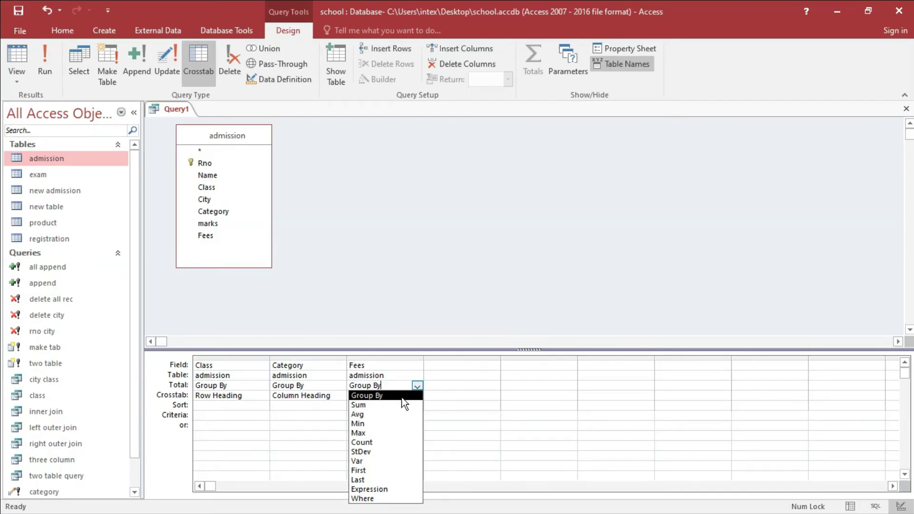
click(376, 406)
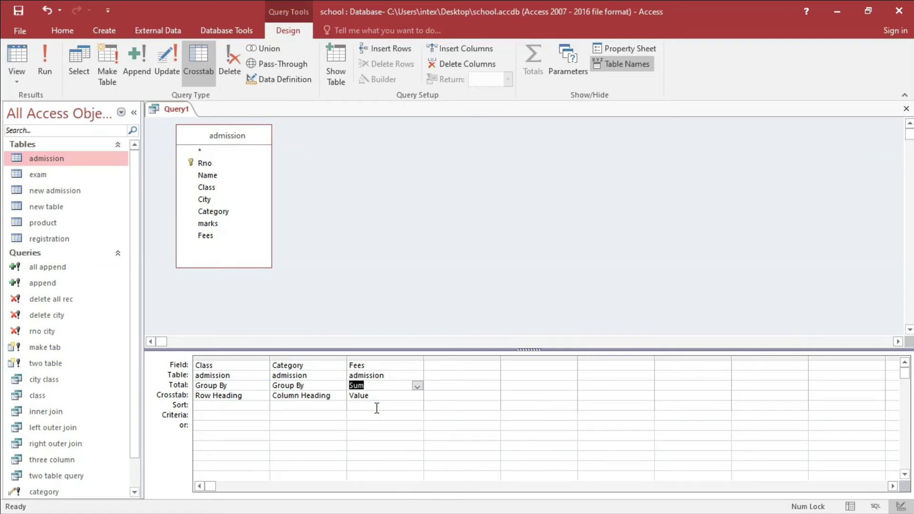
Review the Class, Category and Fees fields in the design grid and run the crosstab query
click(231, 364)
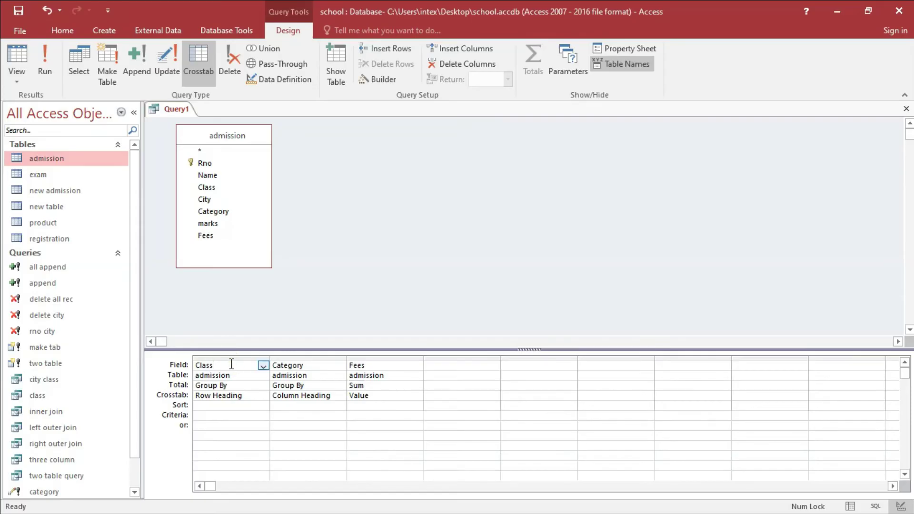
click(320, 365)
click(391, 366)
click(317, 367)
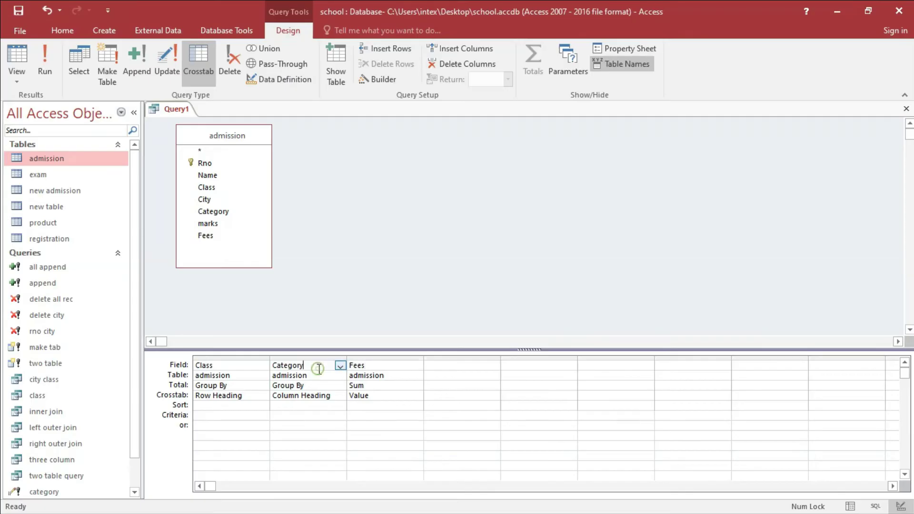
click(379, 367)
click(50, 63)
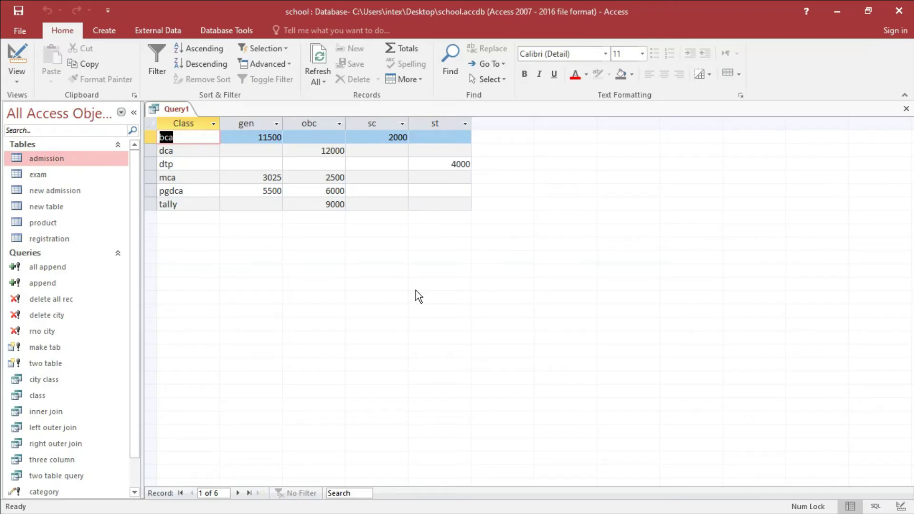
Examine the class row headings and the gen, obc, sc and st category columns in the crosstab result
click(192, 124)
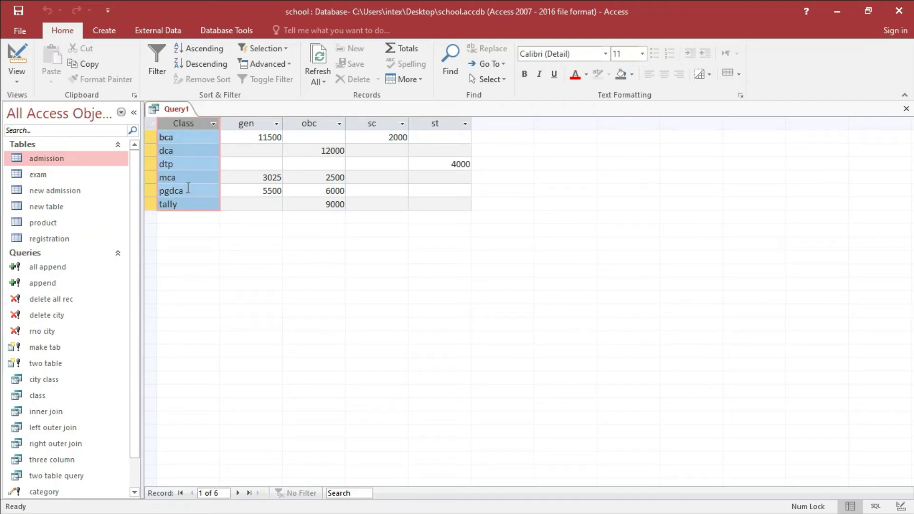
click(188, 139)
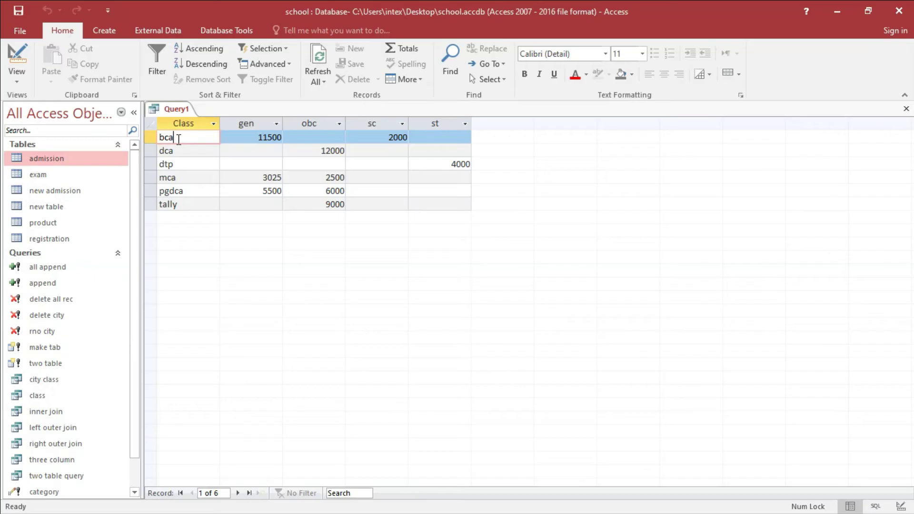
click(177, 151)
click(185, 163)
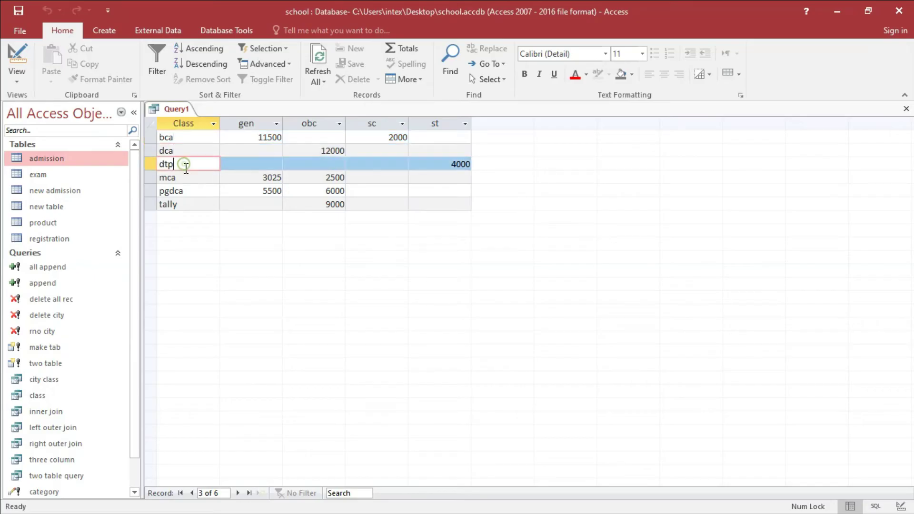
click(183, 177)
click(190, 190)
click(192, 204)
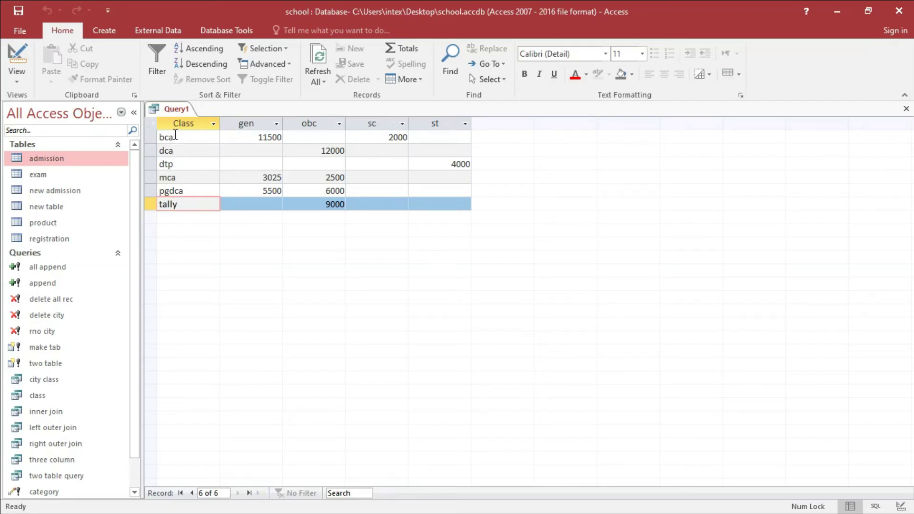
click(244, 122)
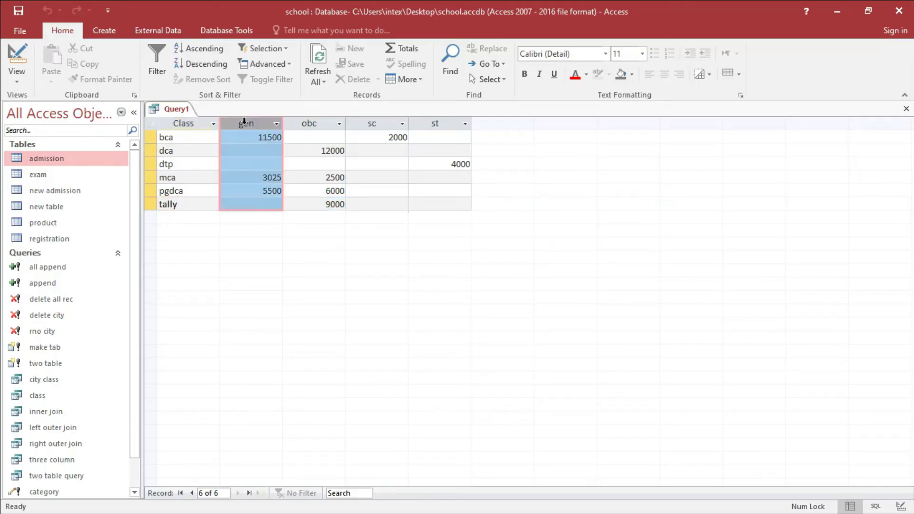
click(312, 125)
click(377, 124)
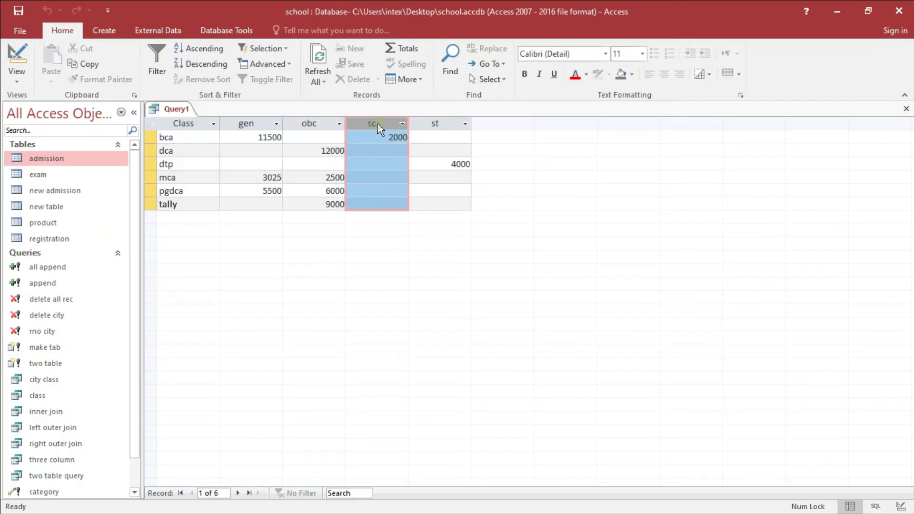
click(438, 123)
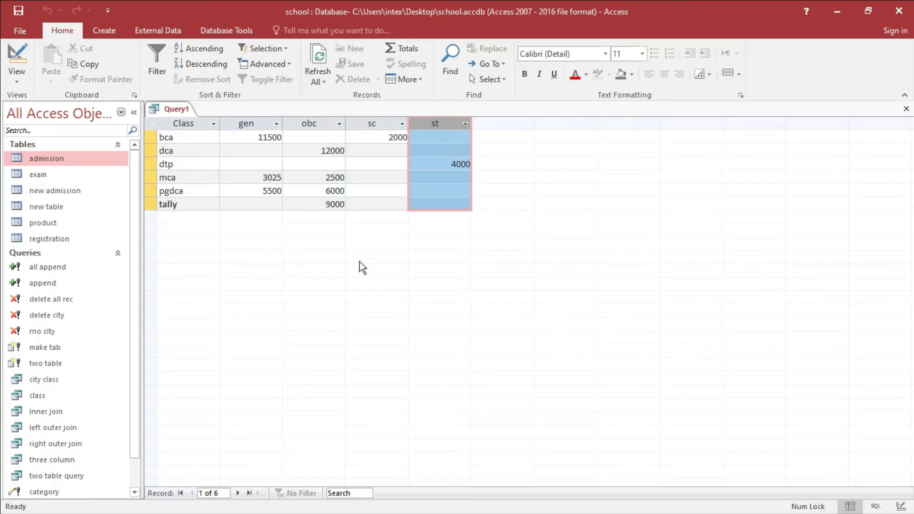
Examine the summed fees per category for the bca, dca, dtp and mca classes in the crosstab result
click(190, 139)
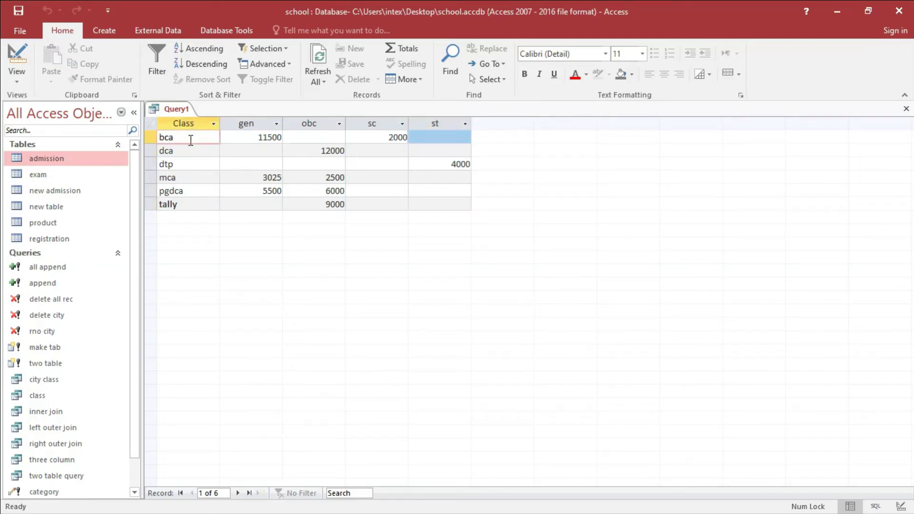
click(247, 139)
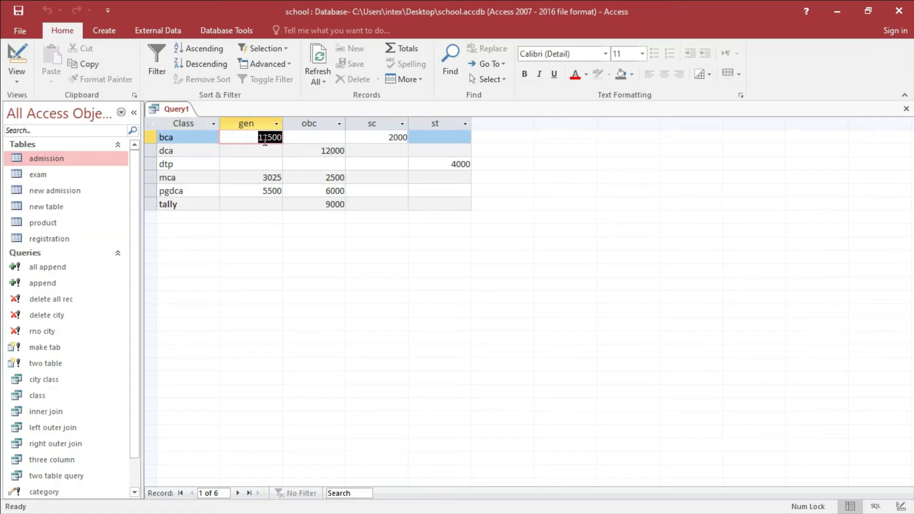
click(317, 136)
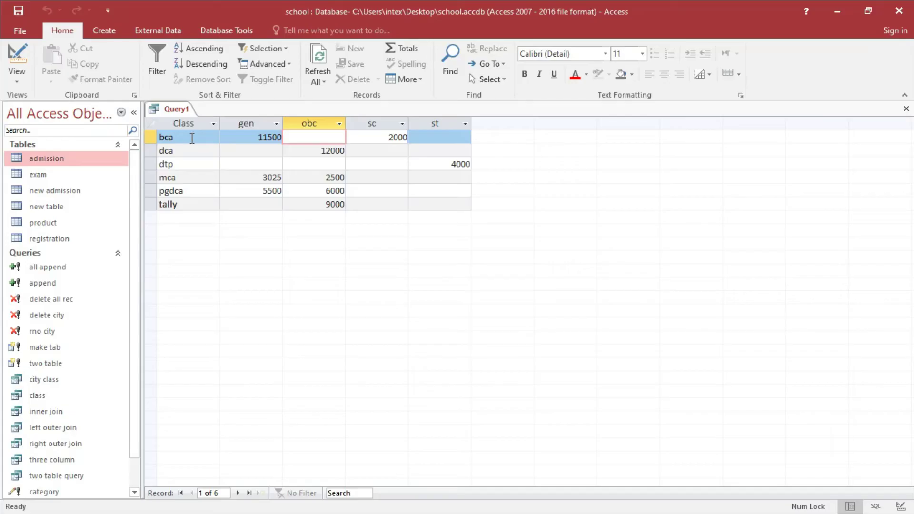
click(370, 137)
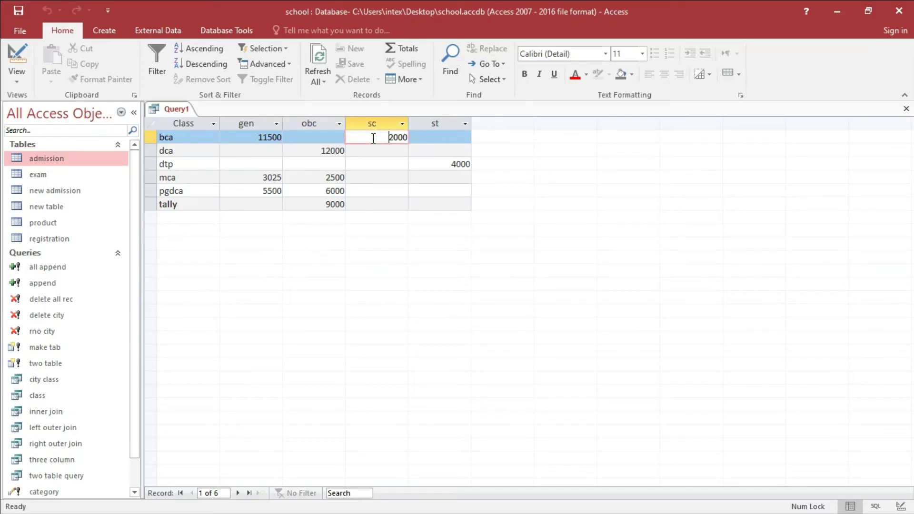
click(434, 136)
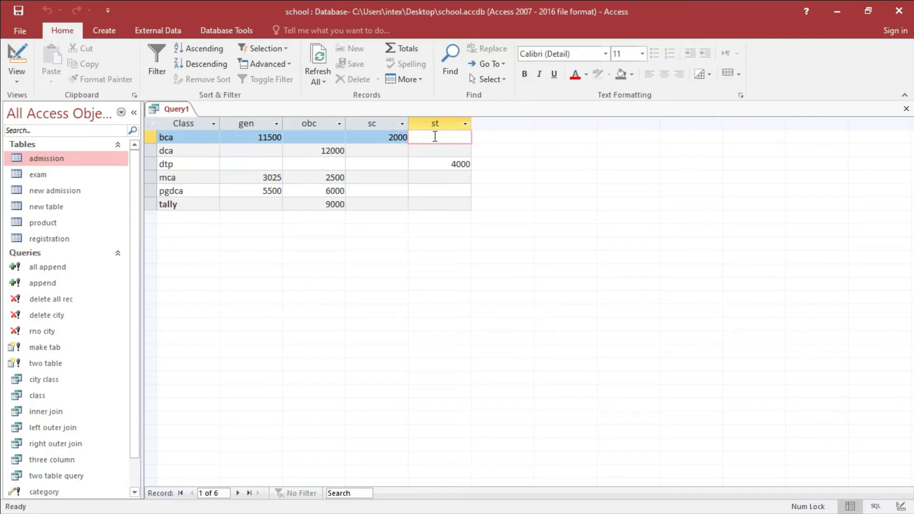
click(189, 150)
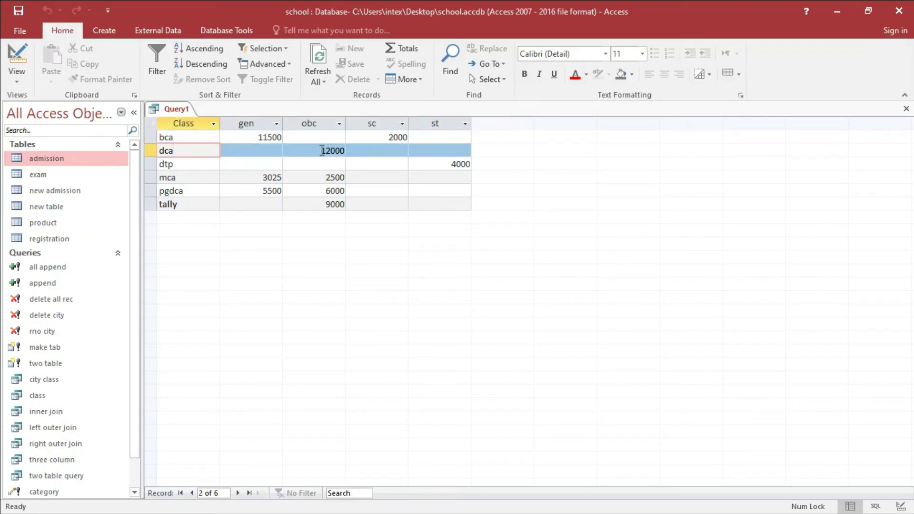
drag(322, 151, 349, 149)
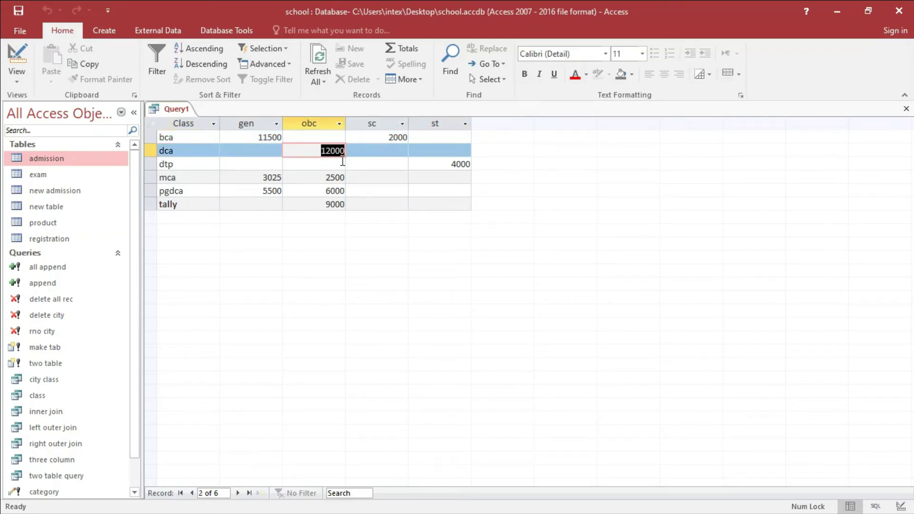
click(200, 167)
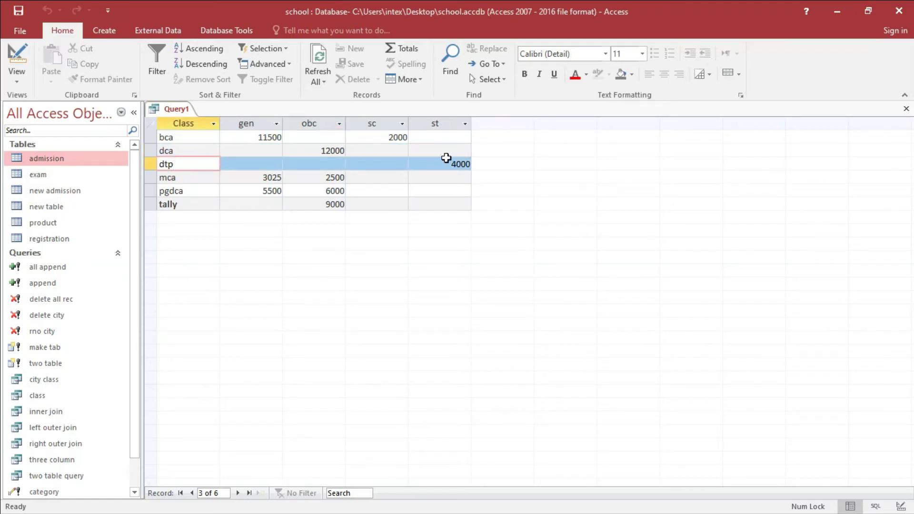
drag(445, 163, 484, 165)
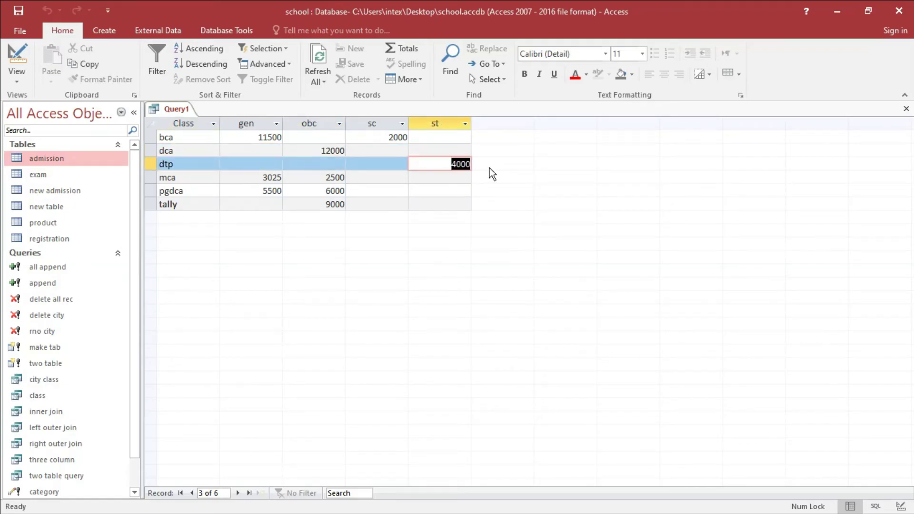
click(197, 178)
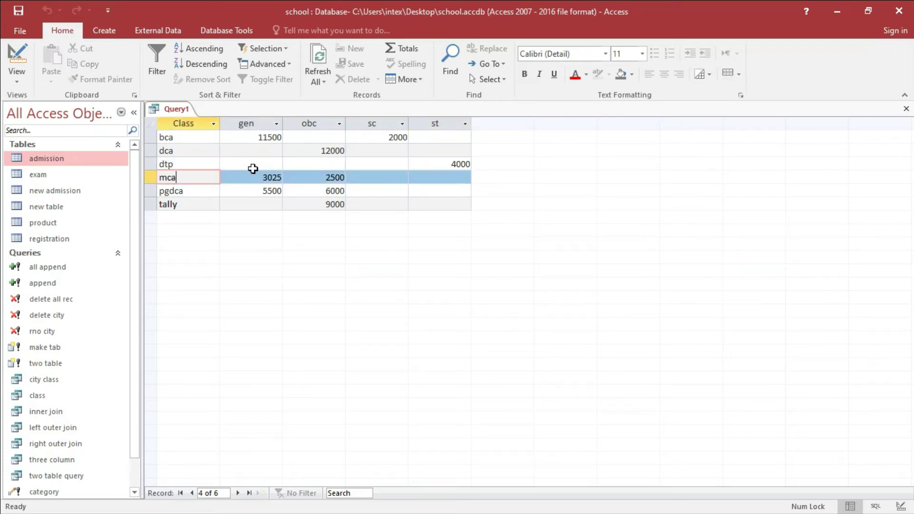
drag(252, 176, 310, 176)
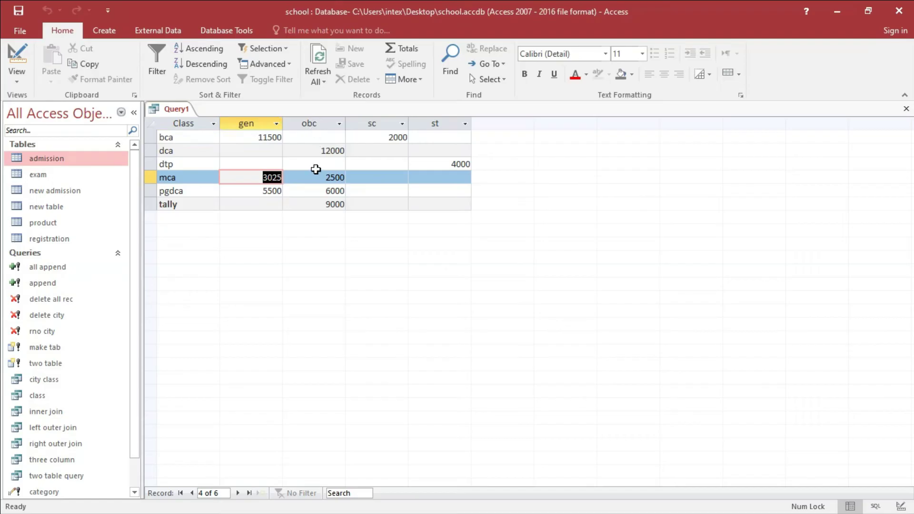
click(316, 172)
click(332, 177)
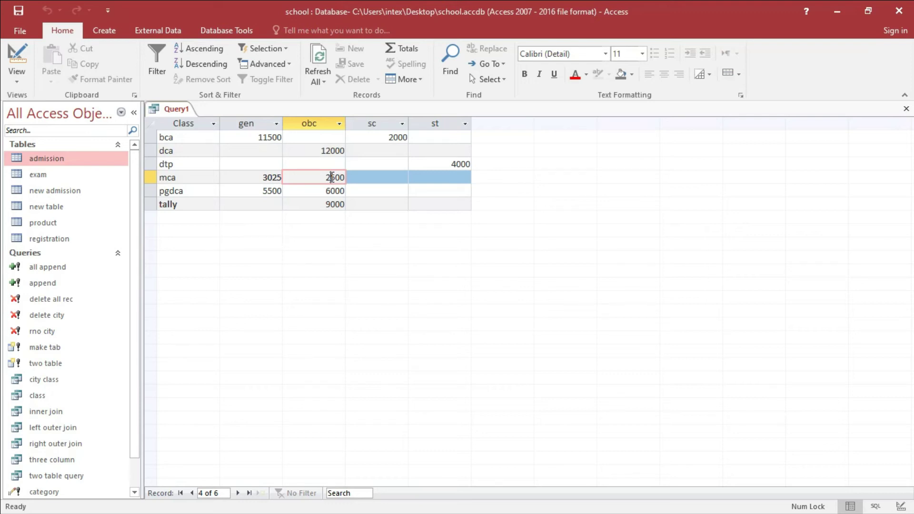
Return to the query design, set the Total function of the Fees field to Count and run the crosstab query
click(18, 81)
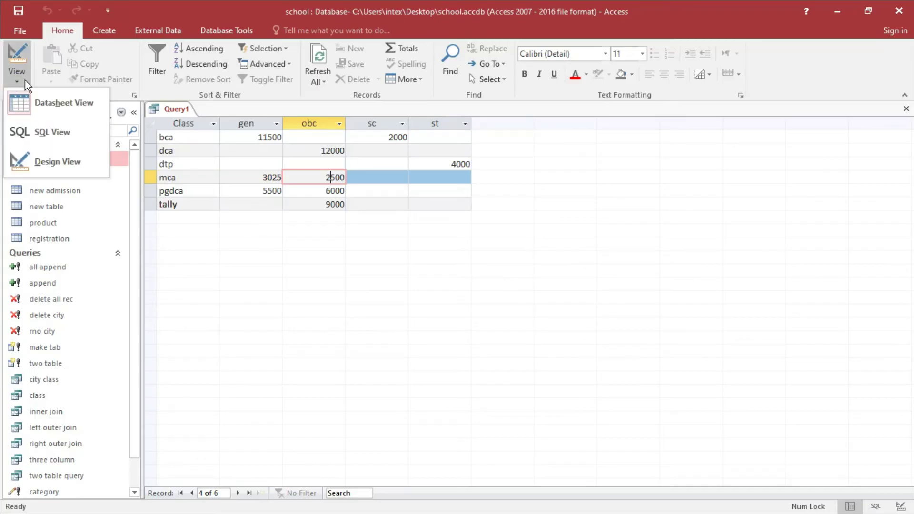
click(49, 160)
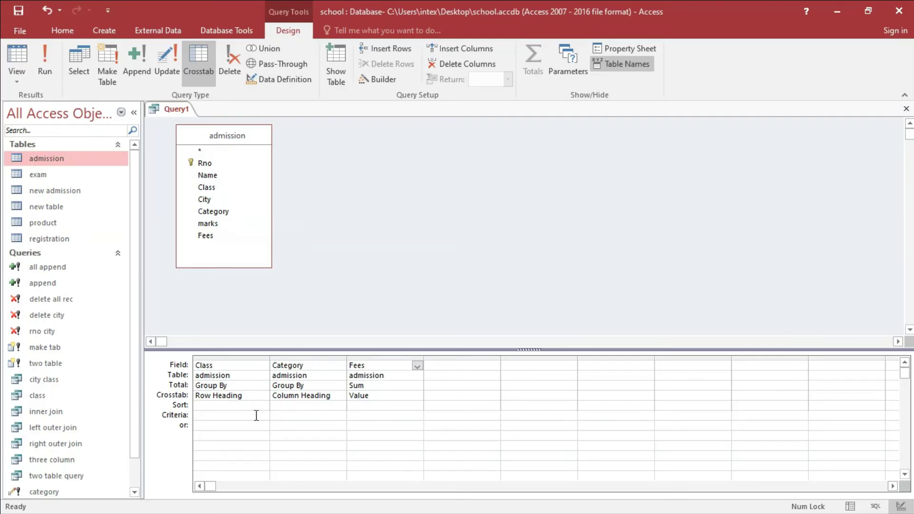
click(398, 387)
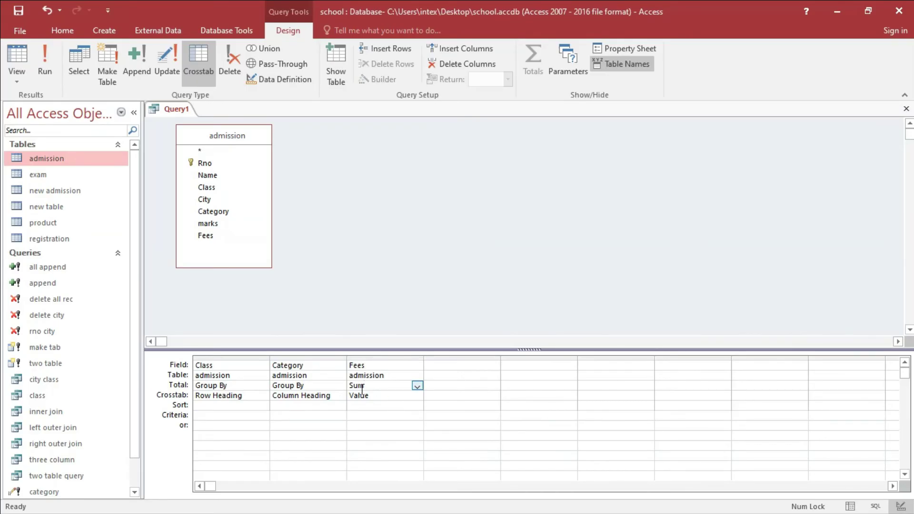
click(417, 386)
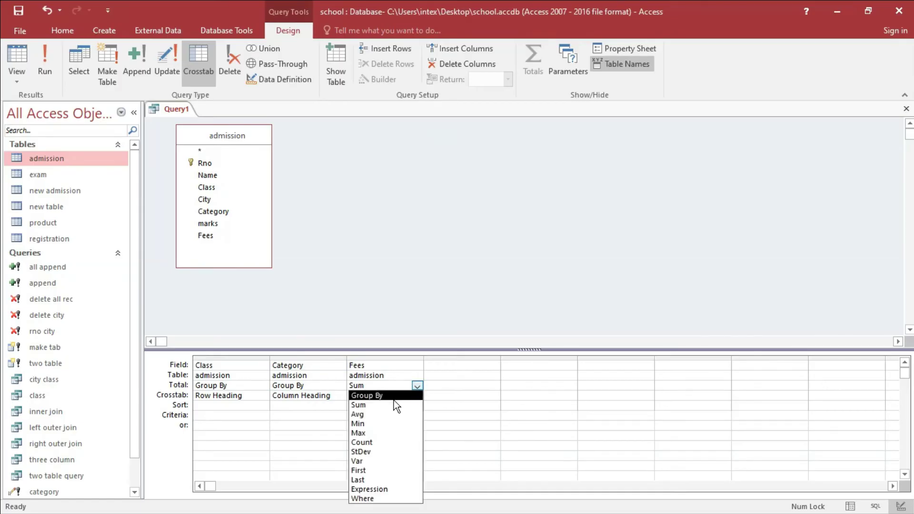
click(370, 442)
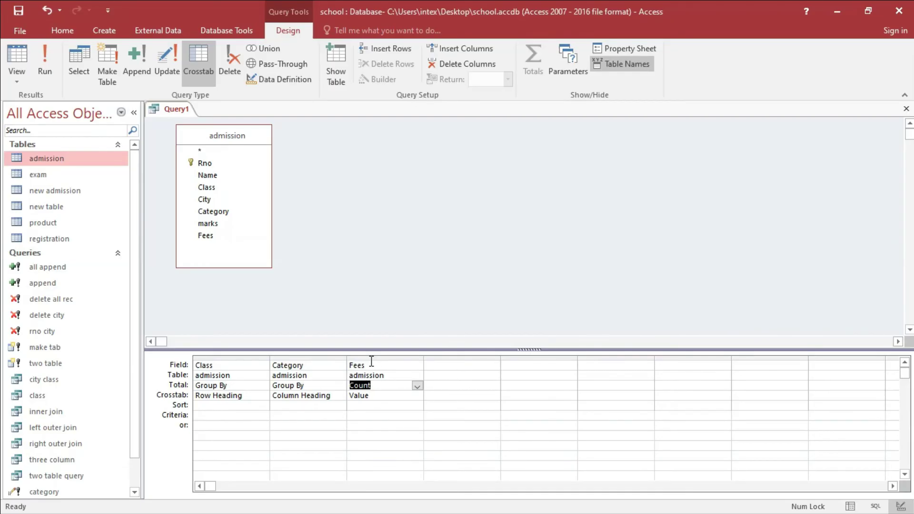
click(44, 58)
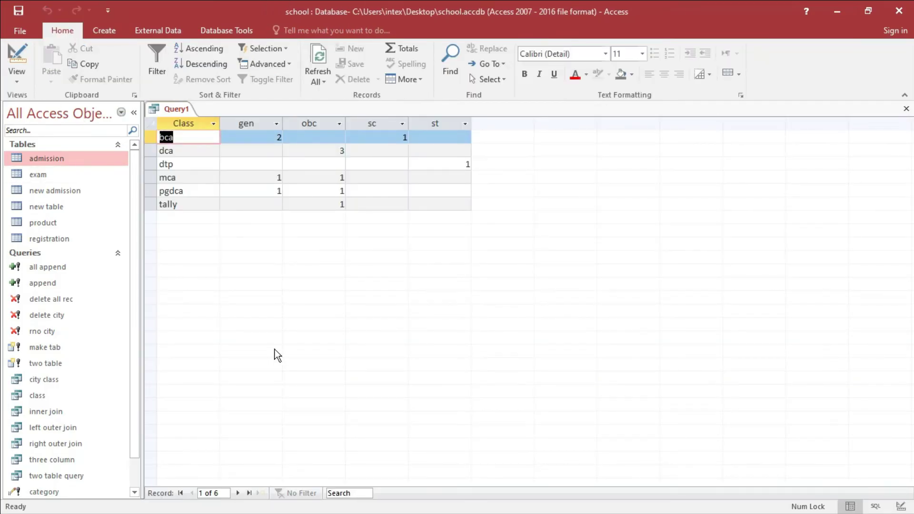
Examine the counts per category in the bca and dca rows of the crosstab result
click(183, 137)
click(267, 138)
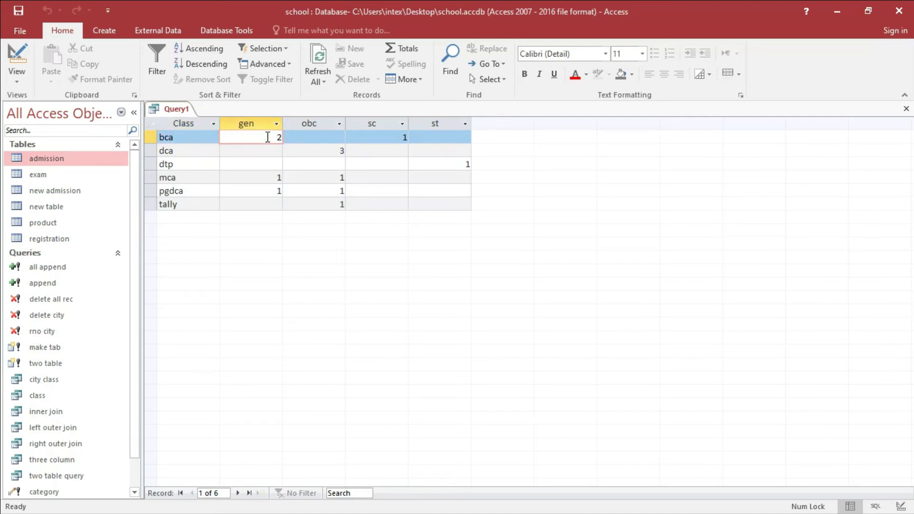
double_click(400, 137)
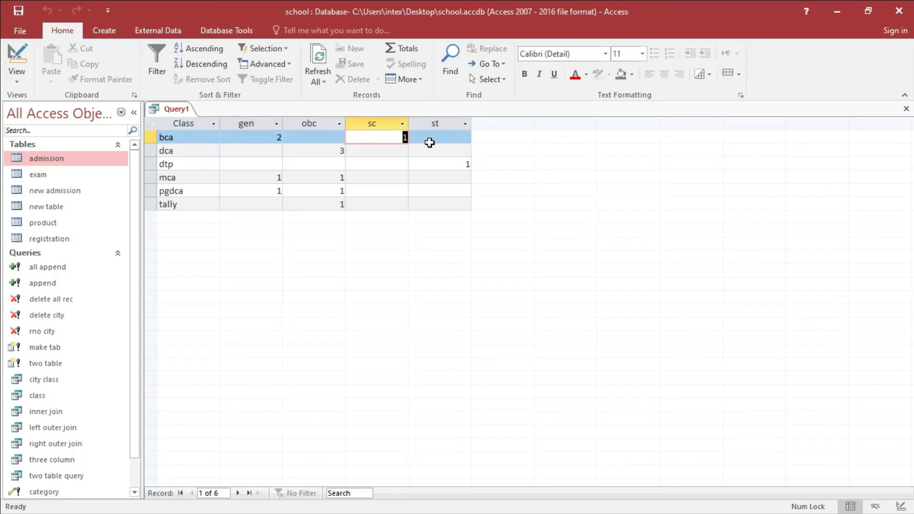
click(178, 151)
click(335, 150)
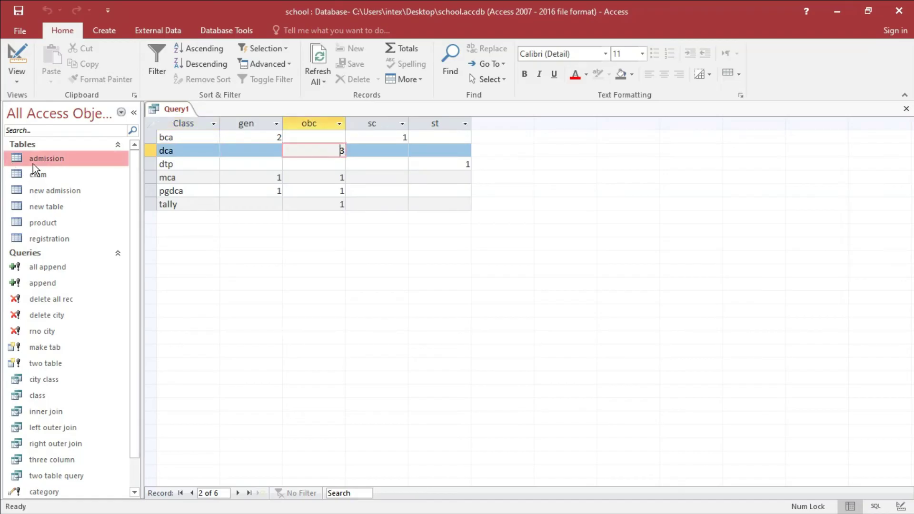
Open the admission table and check its Category and Class columns for the obc records belonging to the dca class
double_click(64, 161)
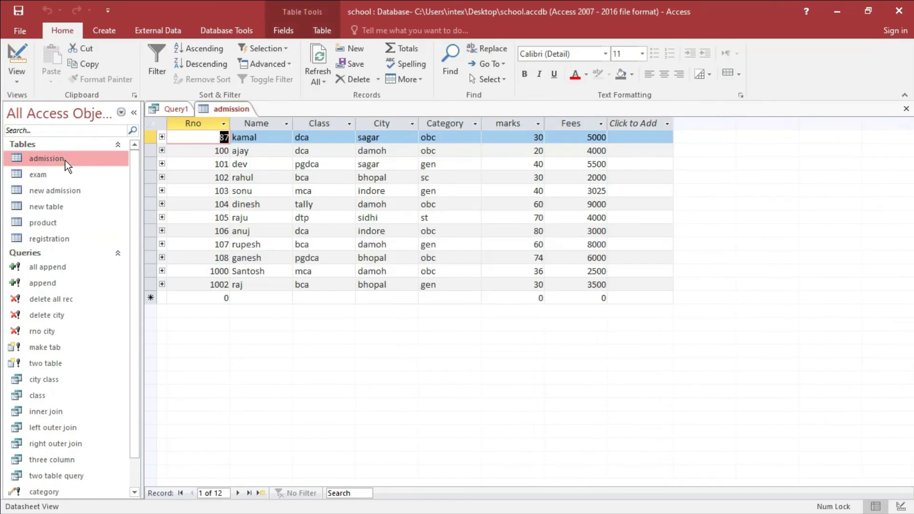
click(444, 139)
click(444, 150)
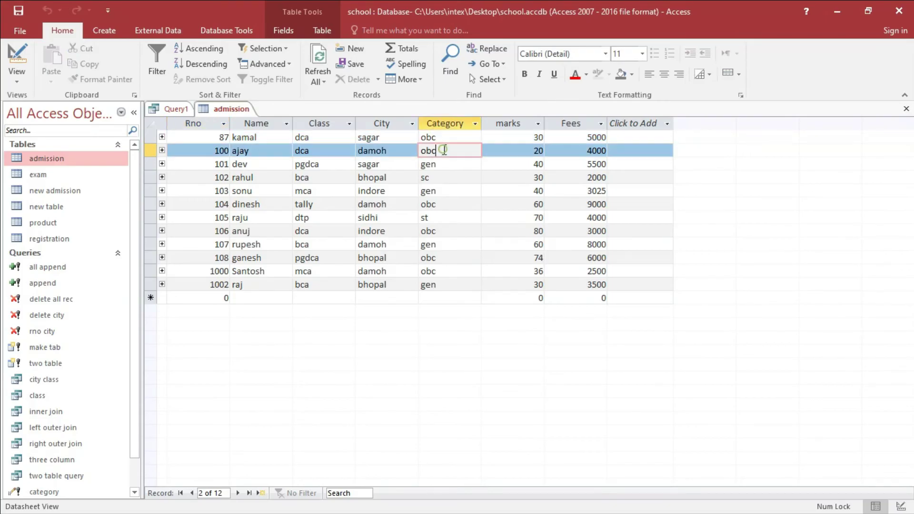
click(444, 203)
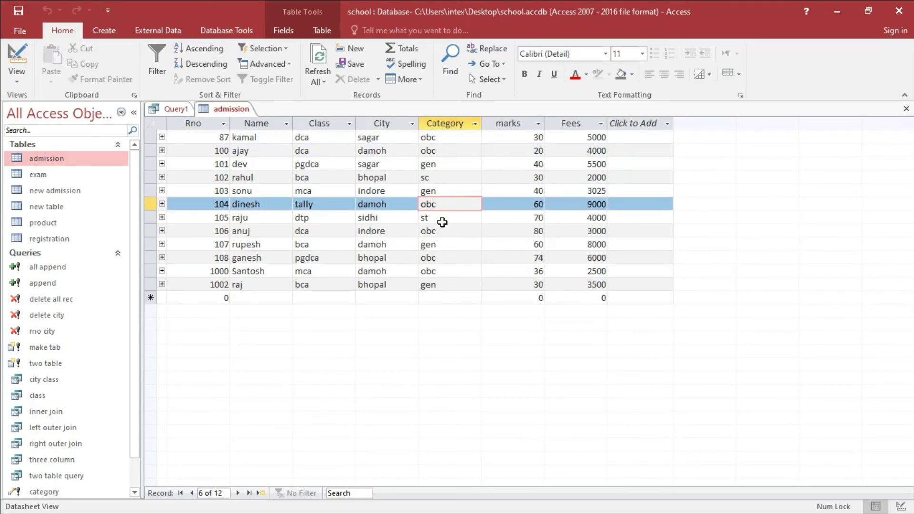
click(447, 244)
click(444, 232)
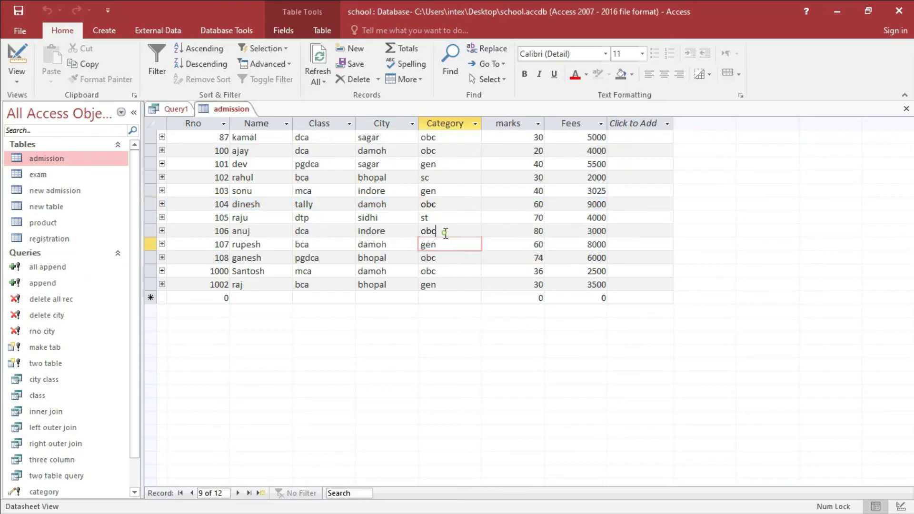
click(444, 257)
click(444, 271)
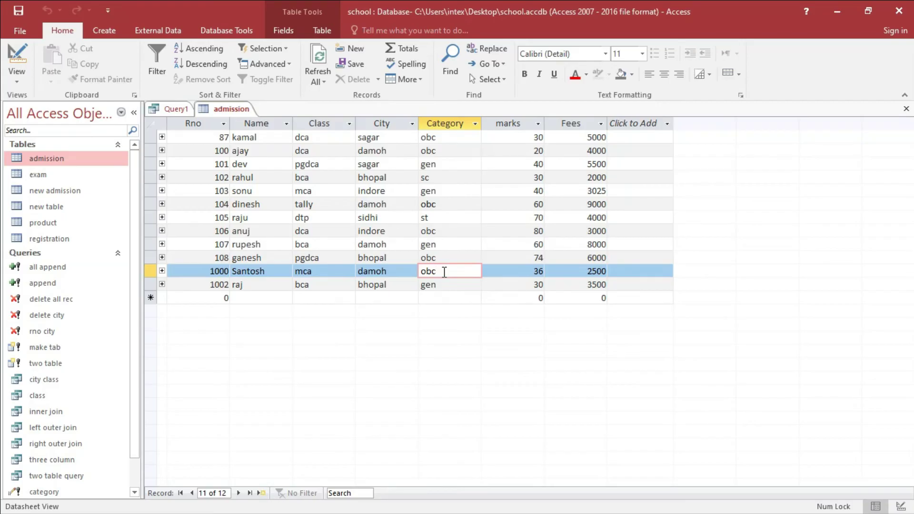
click(315, 230)
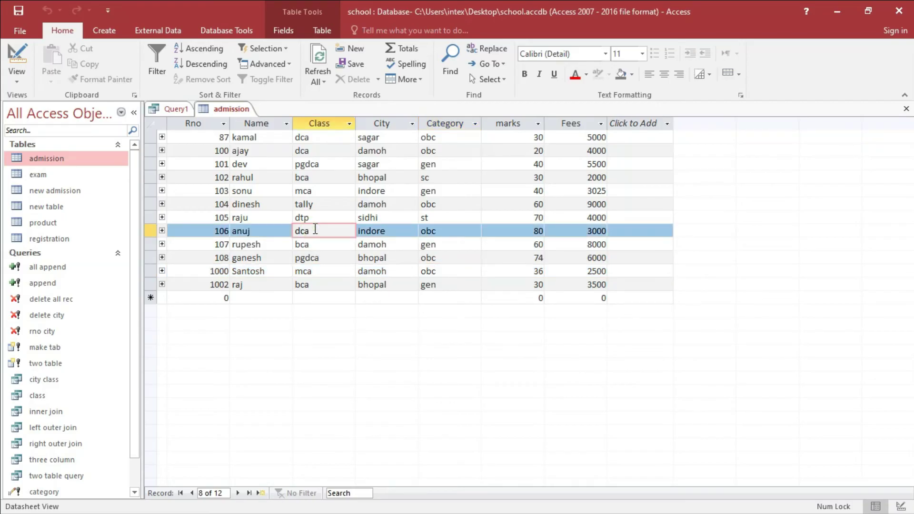
click(318, 151)
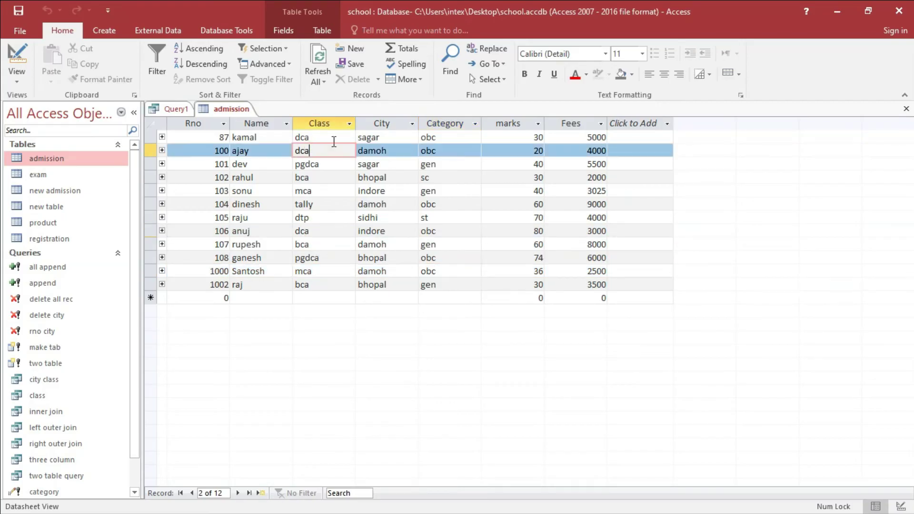
click(335, 137)
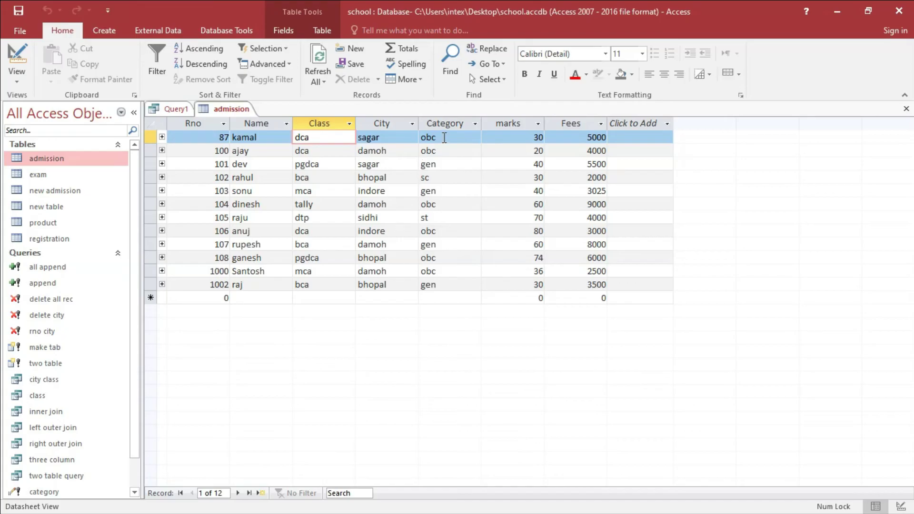
Return to the crosstab result, save the query as croostab, and close both the query and the admission table
click(176, 110)
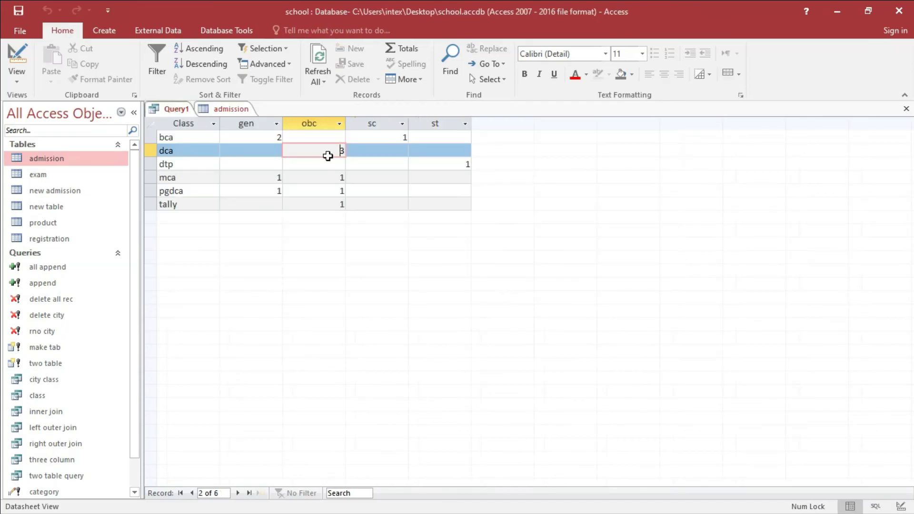
drag(329, 152, 349, 164)
key(ctrl+s)
text(croostab)
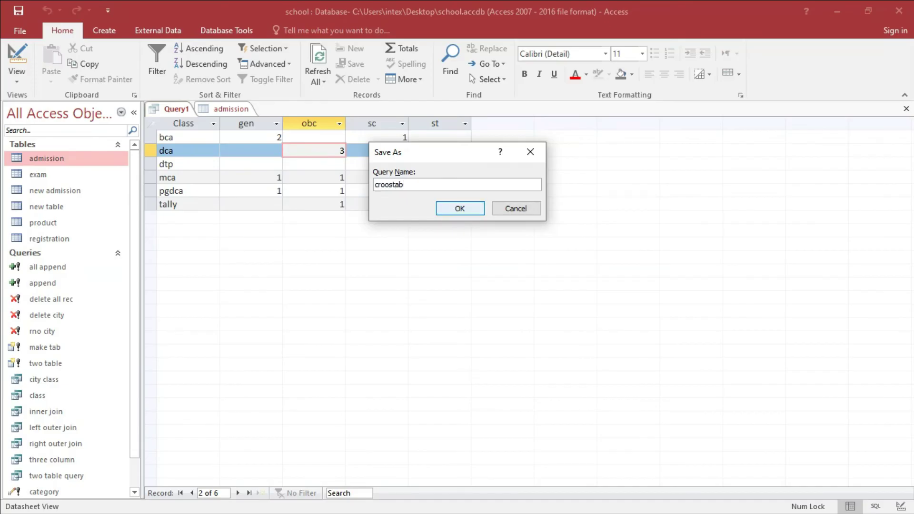
key(Return)
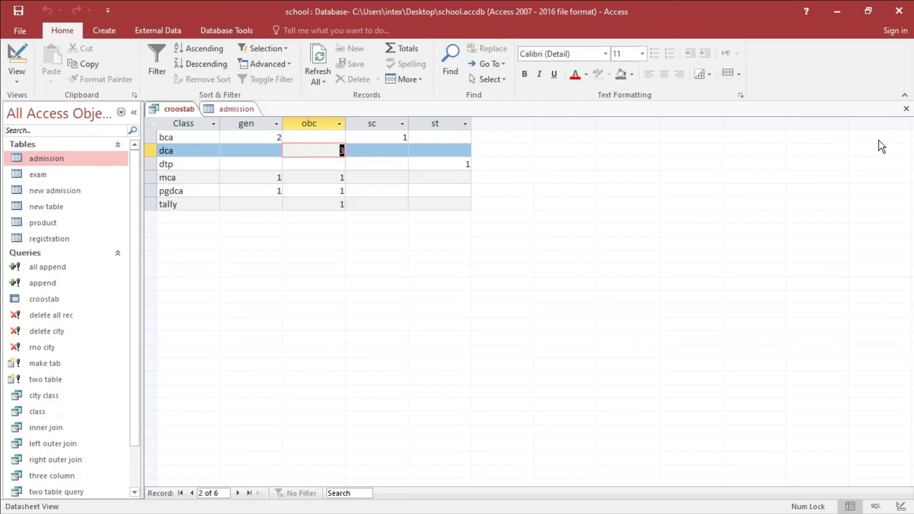
click(906, 109)
click(906, 109)
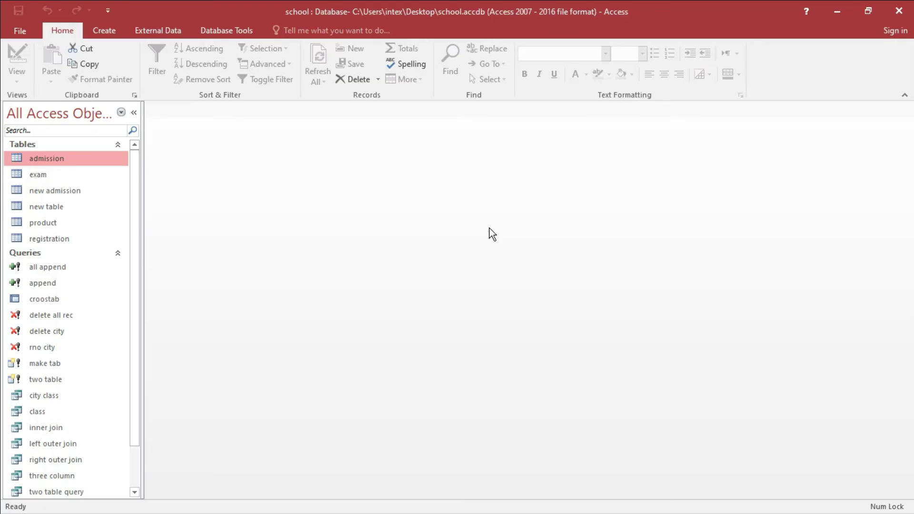
Open the product table, review its Pid, Pname, Qty, Price and Month columns, and close it
double_click(48, 227)
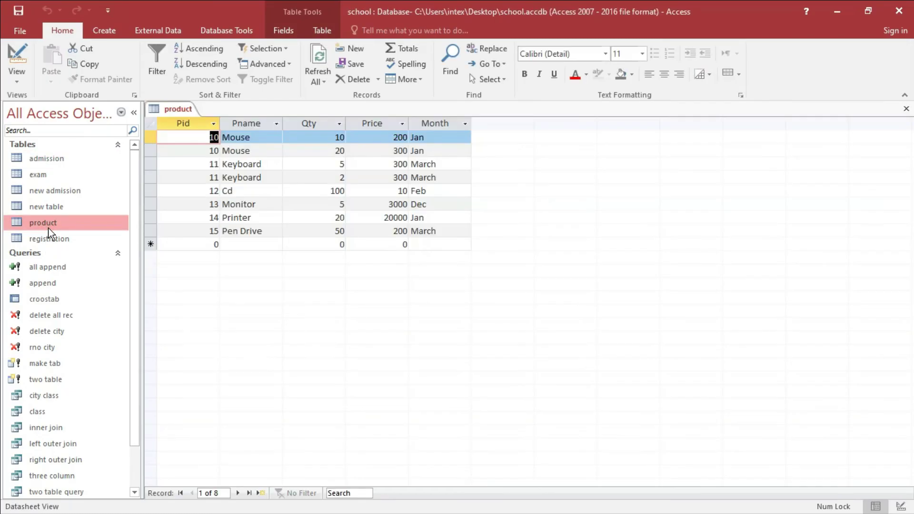
click(187, 124)
click(247, 123)
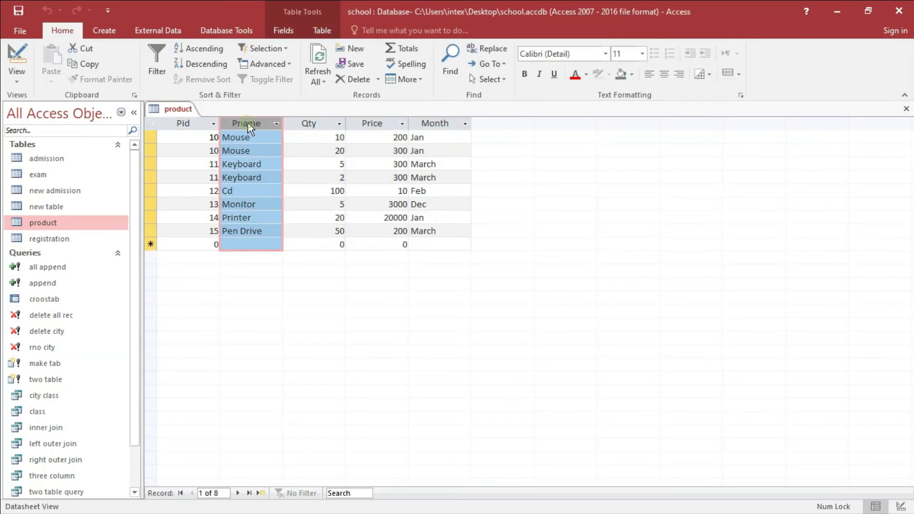
click(321, 125)
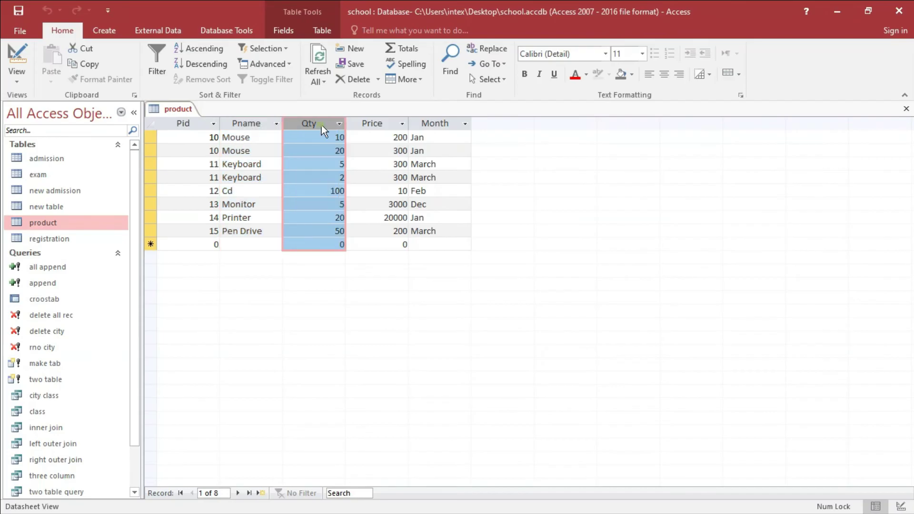
click(374, 124)
click(435, 122)
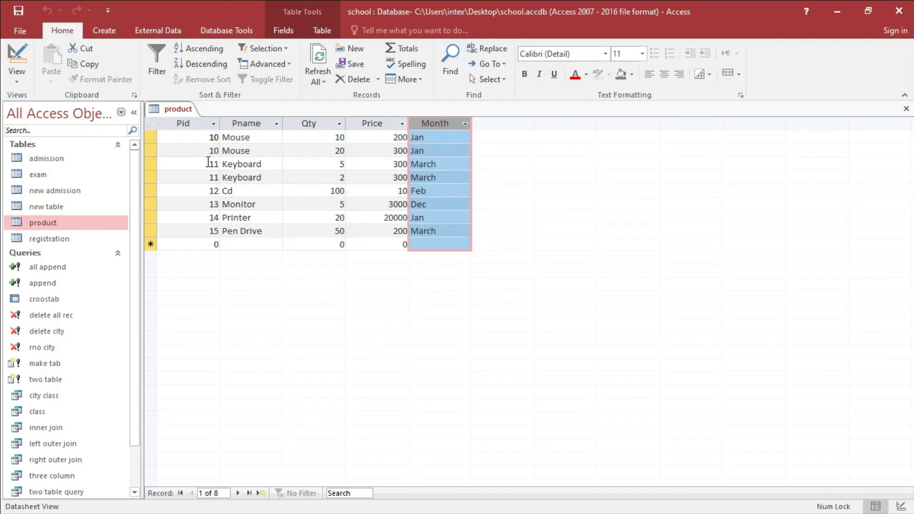
click(906, 111)
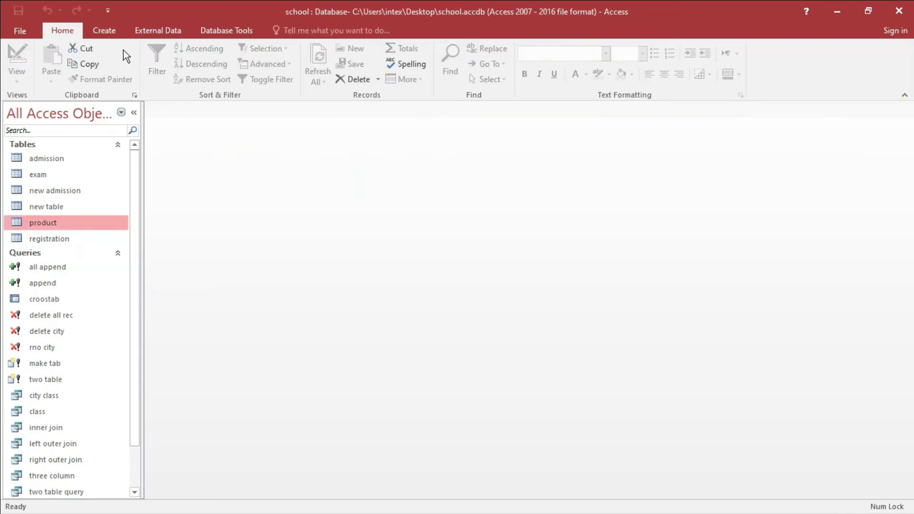
Create a new query in design view based on the product table and make it a crosstab query
click(105, 31)
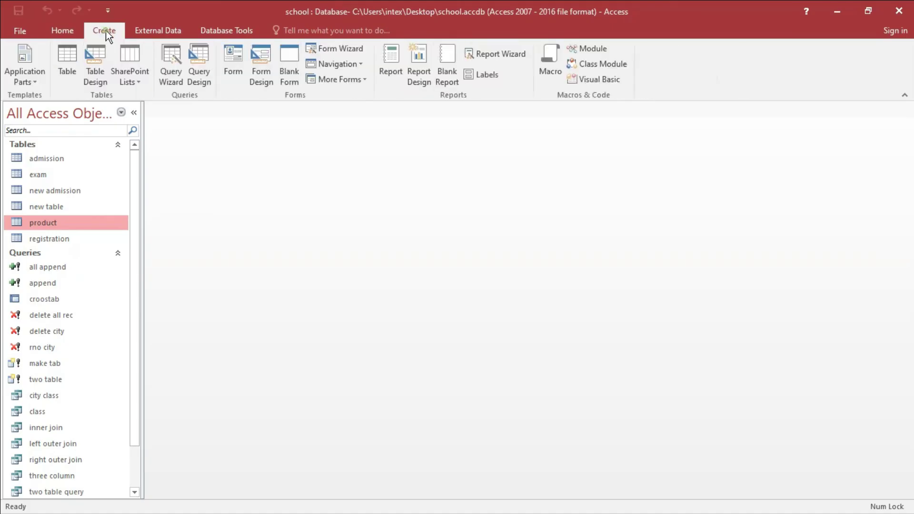
click(198, 80)
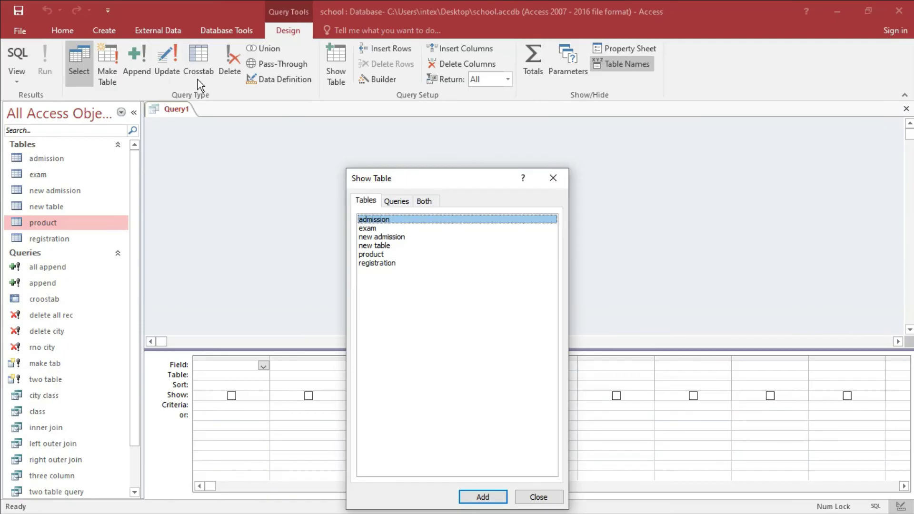
double_click(374, 256)
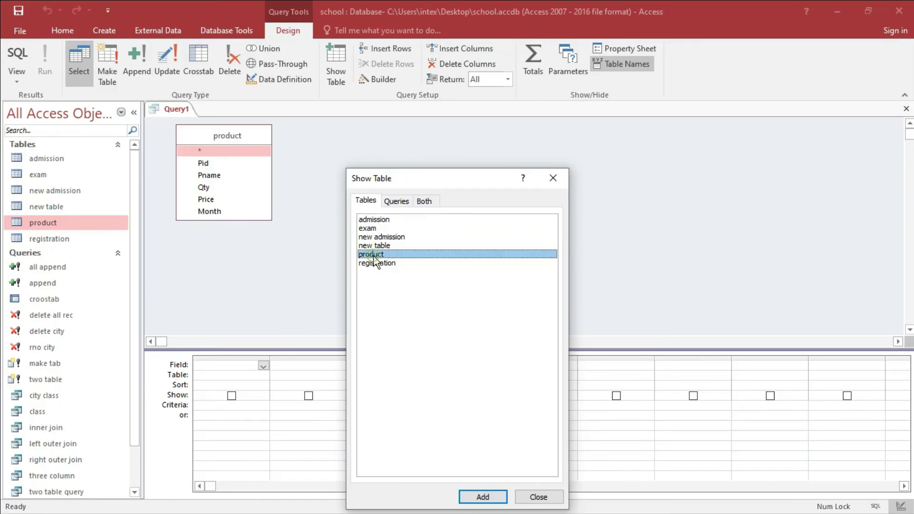
click(554, 180)
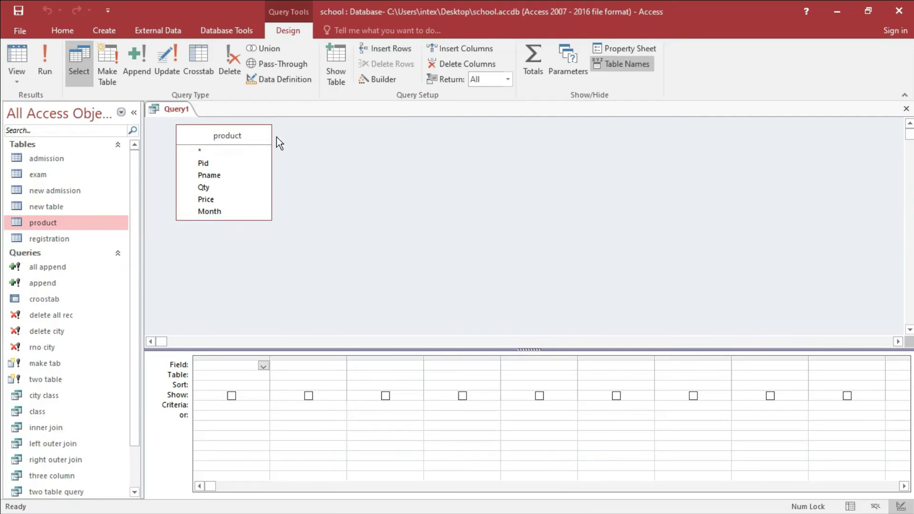
click(199, 70)
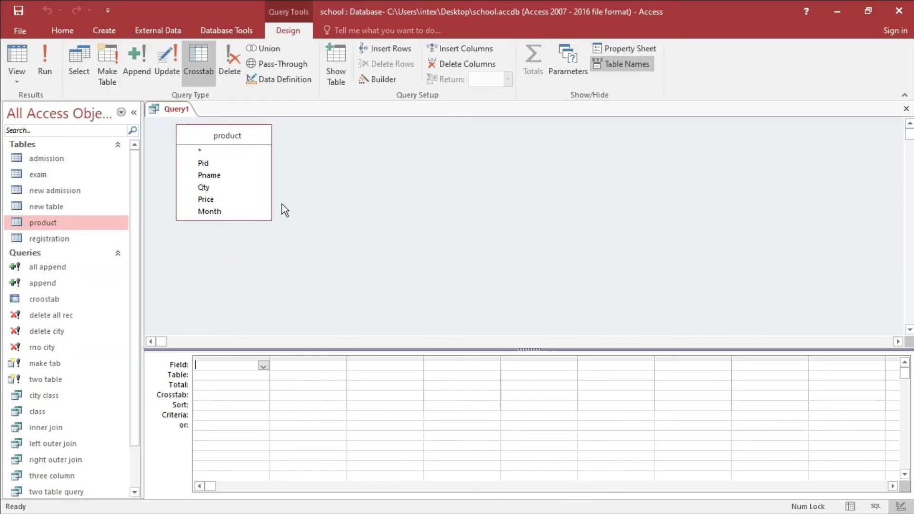
Add the Pname, Month and Price fields of the product table to the query grid, in that order
double_click(219, 177)
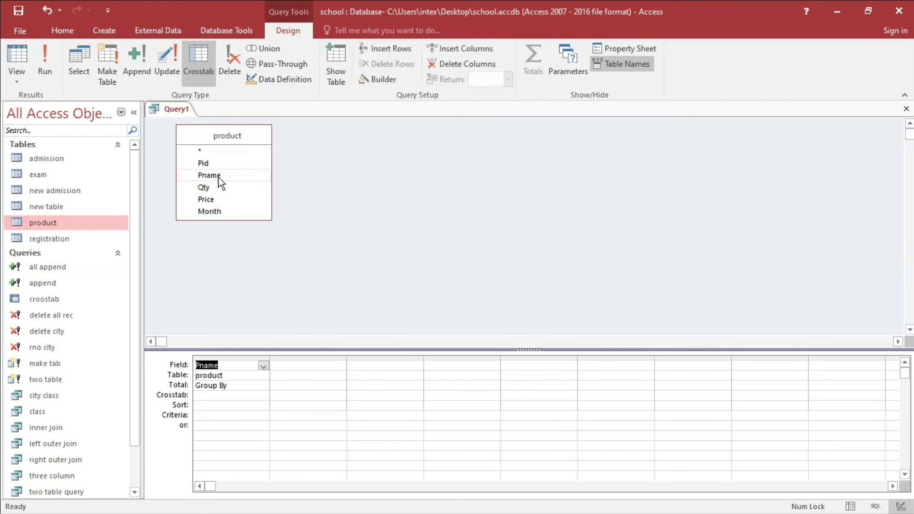
double_click(222, 213)
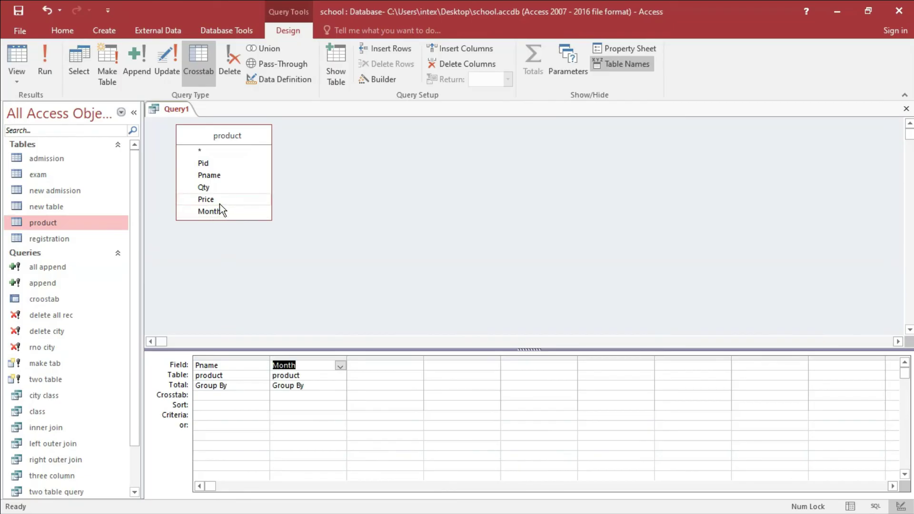
double_click(218, 200)
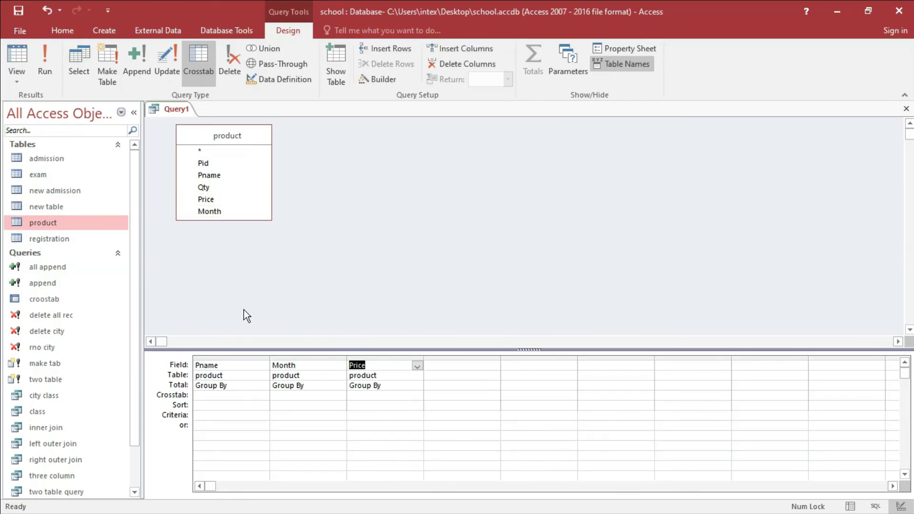
click(227, 367)
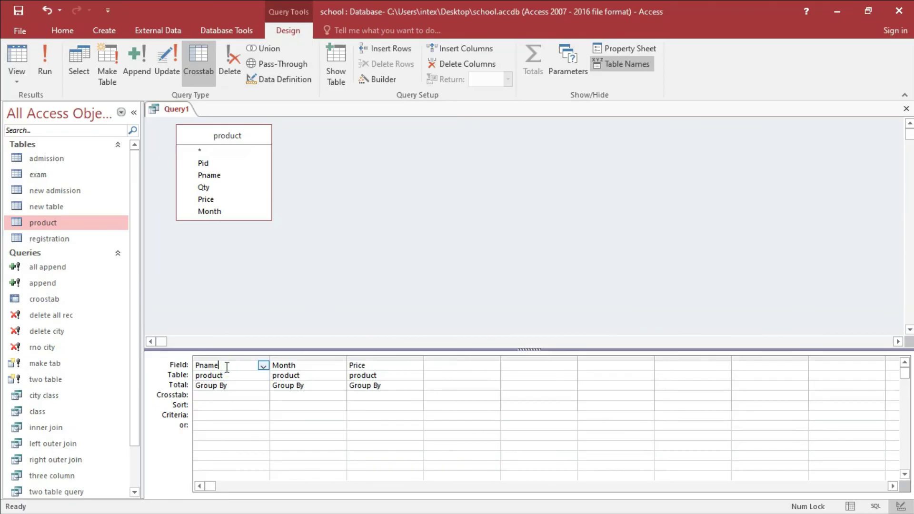
click(327, 367)
click(392, 367)
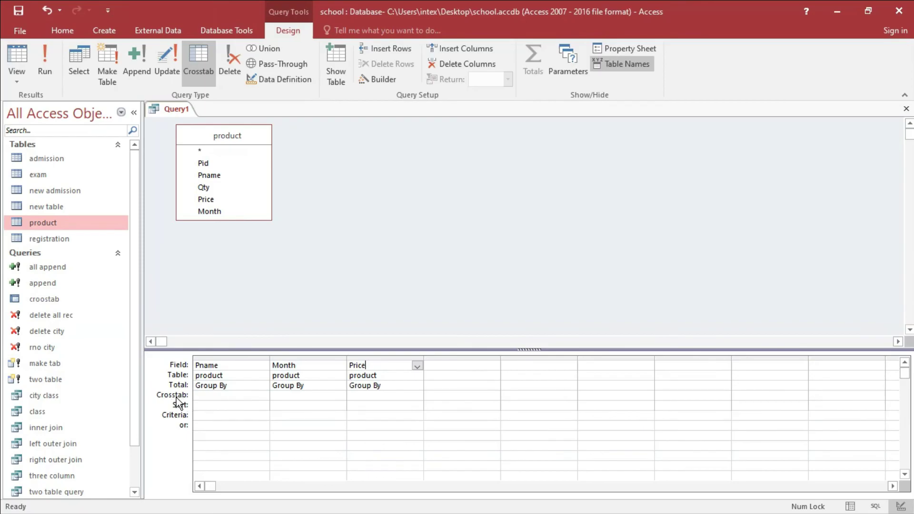
Set the Crosstab roles to Row Heading for Pname, Column Heading for Month and Value for Price
click(263, 397)
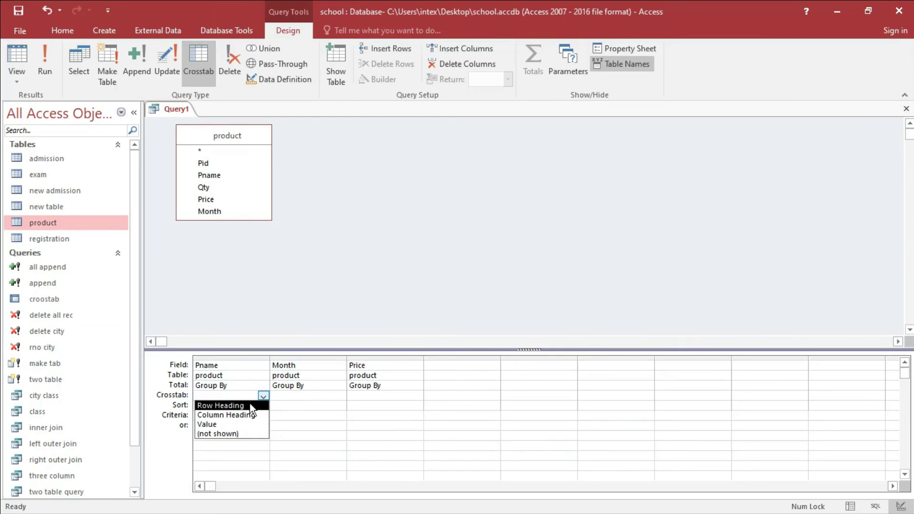
click(247, 405)
click(342, 396)
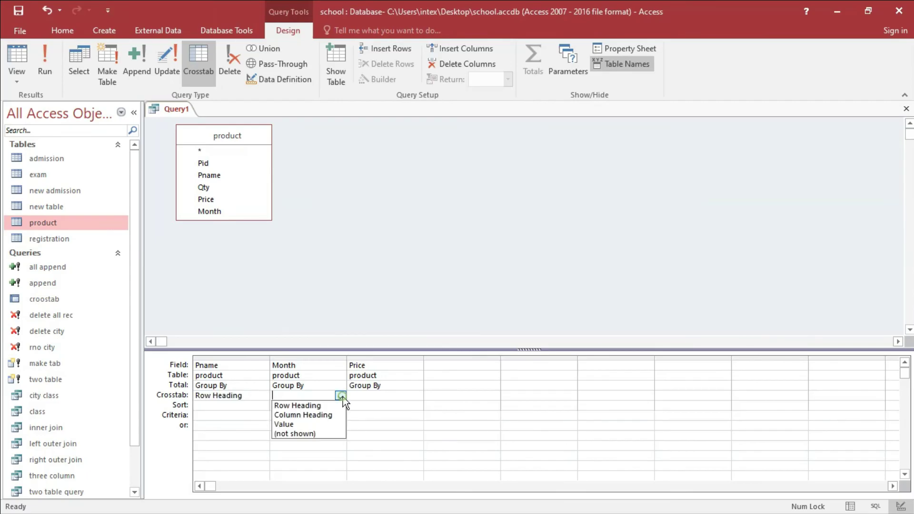
click(320, 415)
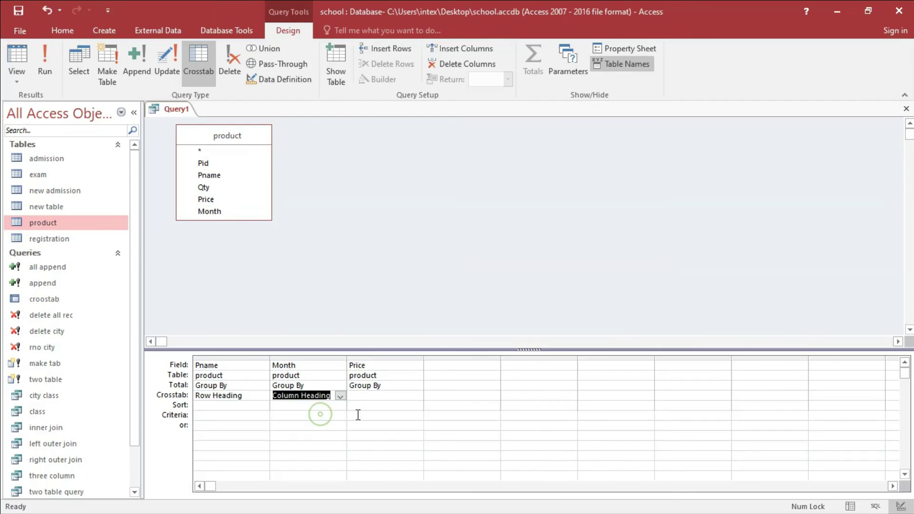
click(419, 396)
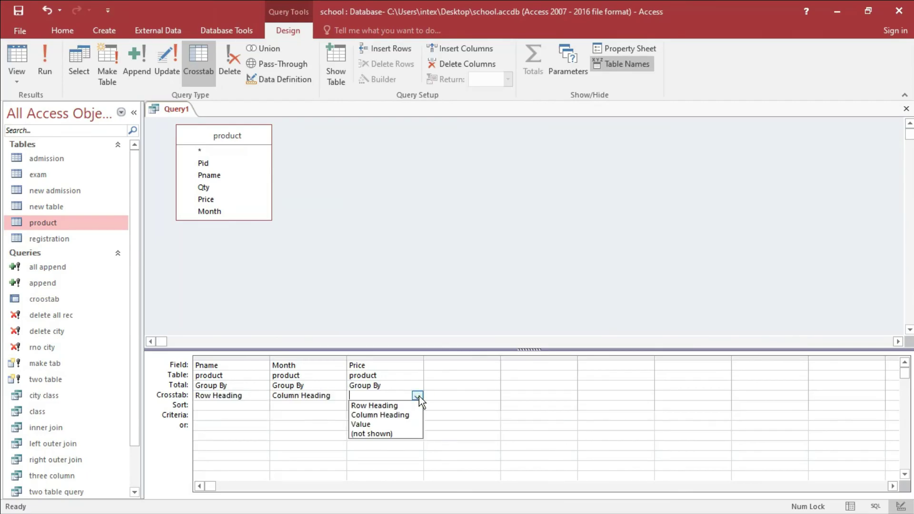
click(367, 424)
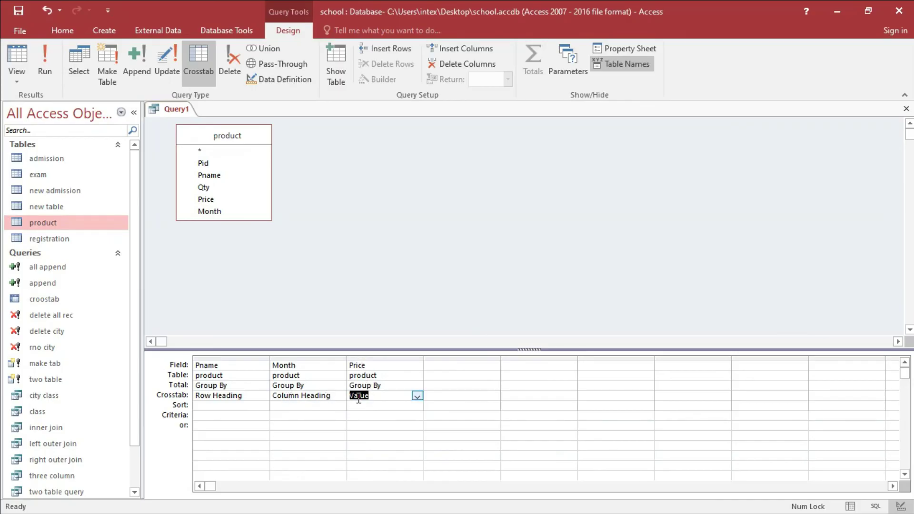
Set the Total function of the Price field to Sum and run the crosstab query
click(416, 384)
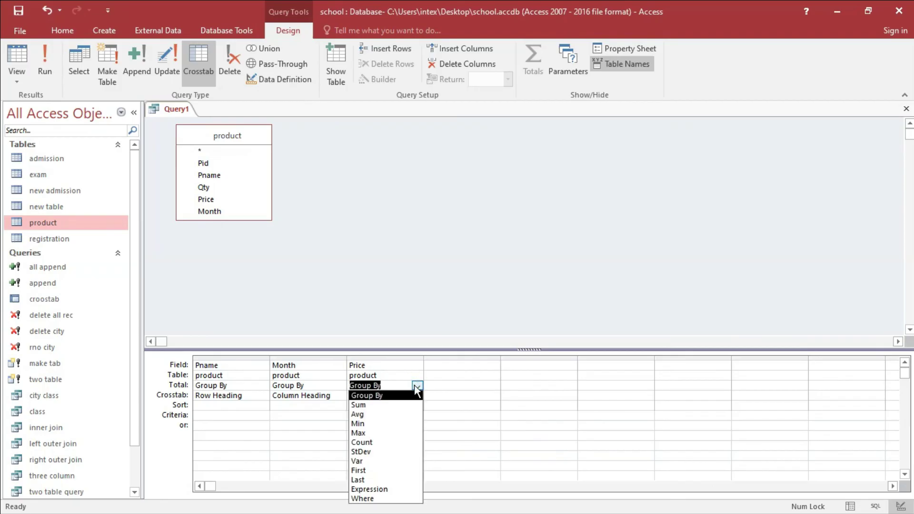
click(374, 406)
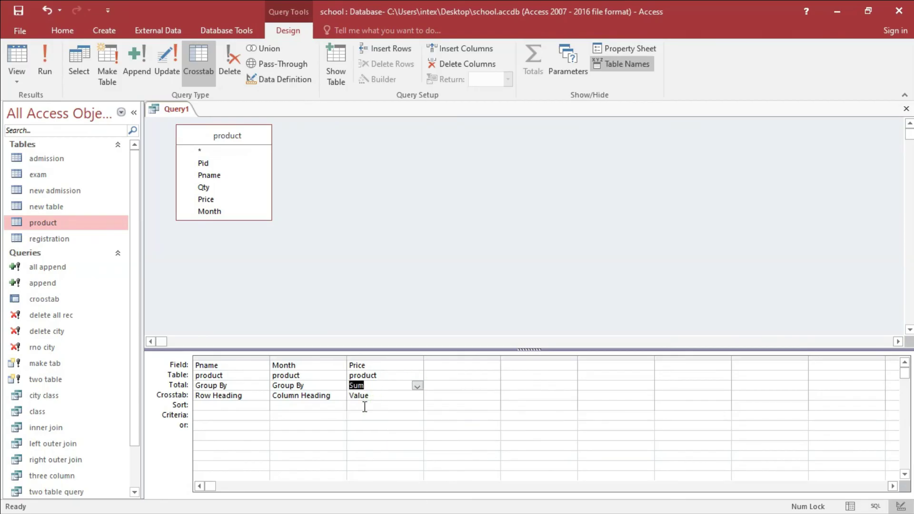
click(232, 380)
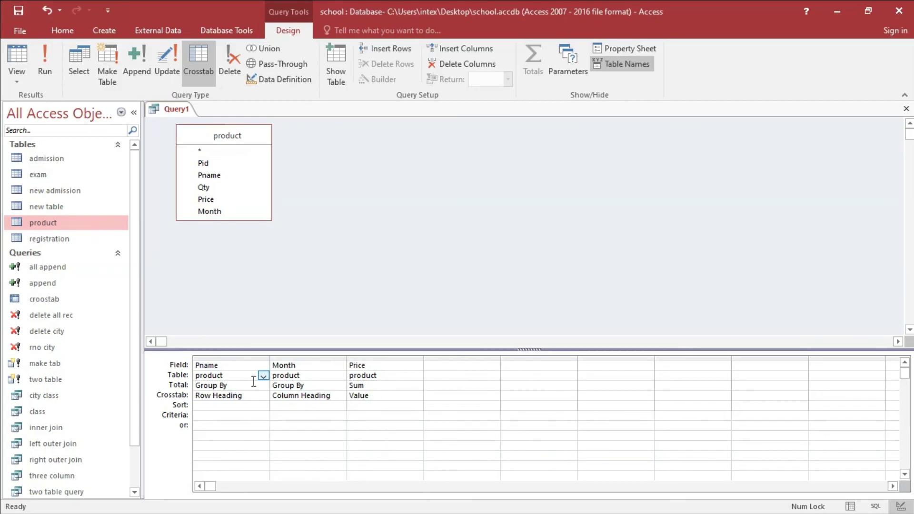
click(329, 380)
click(372, 385)
click(46, 67)
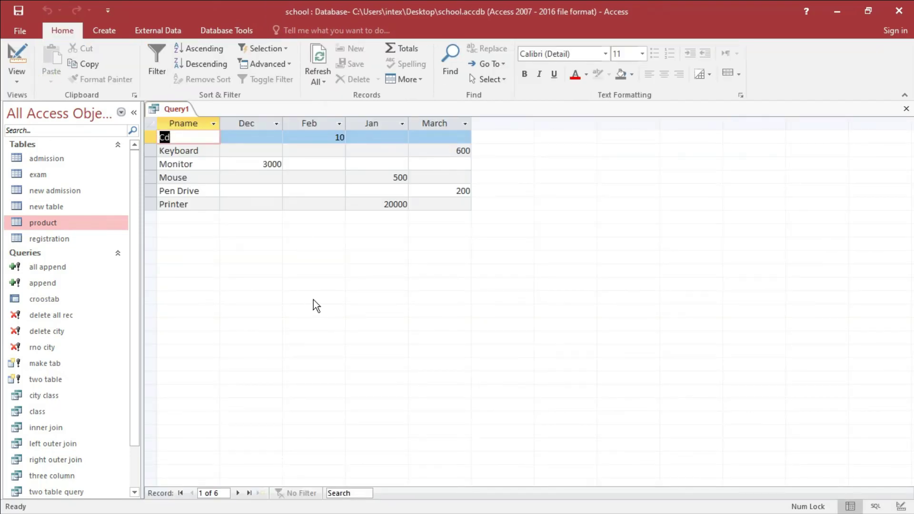
Review the Pname row headings and the Dec, Feb, Jan and March columns of the crosstab result
click(190, 123)
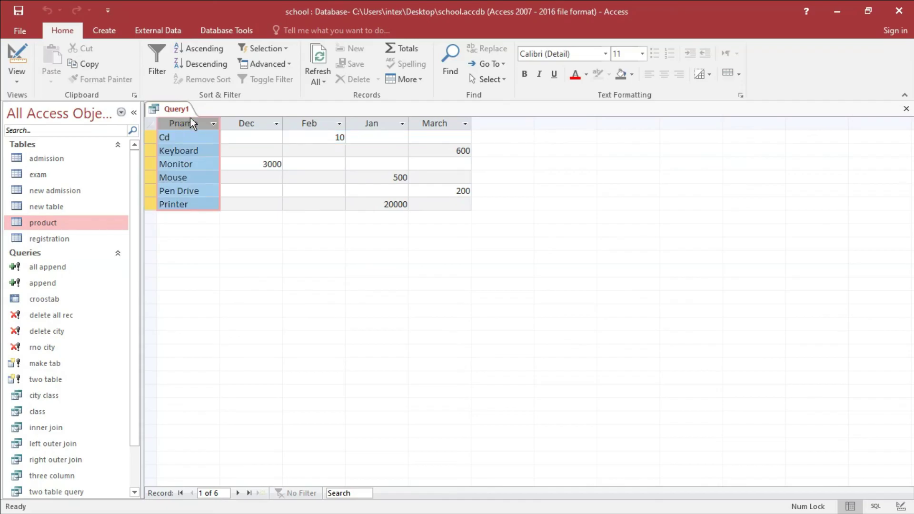
click(257, 123)
click(307, 123)
click(379, 124)
click(439, 123)
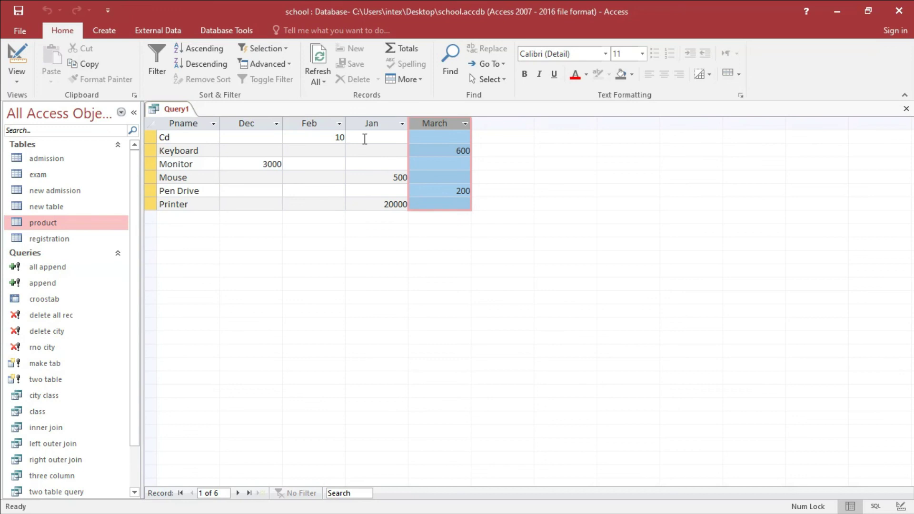
Examine the summed price of each product under its month in the crosstab result, row by row from Cd to Printer
click(194, 139)
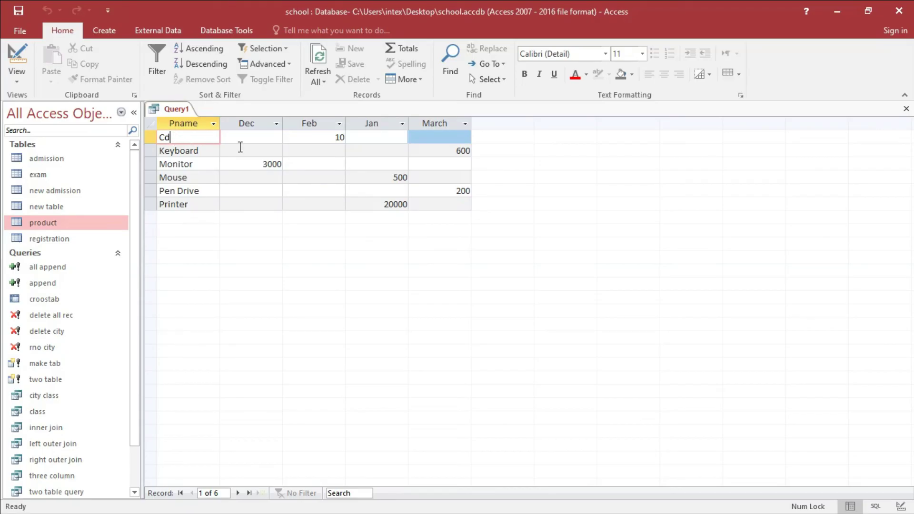
click(328, 137)
drag(329, 137, 398, 139)
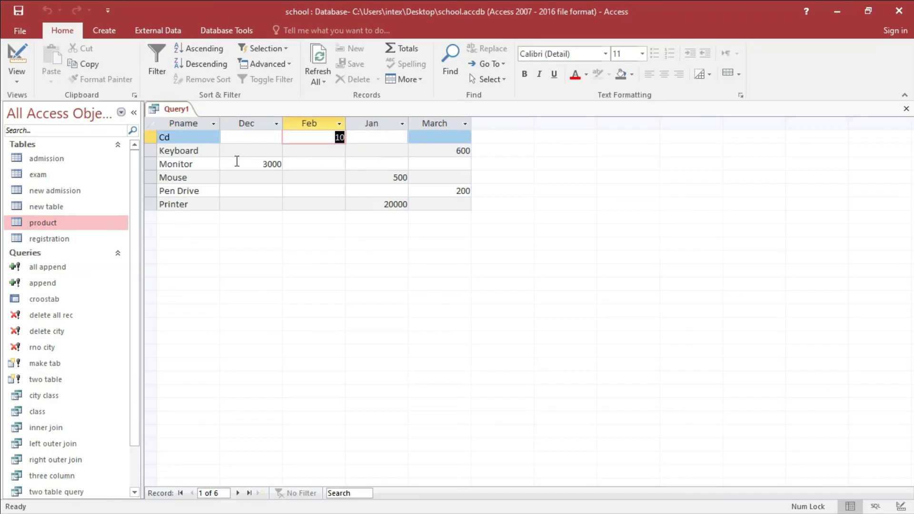
click(209, 150)
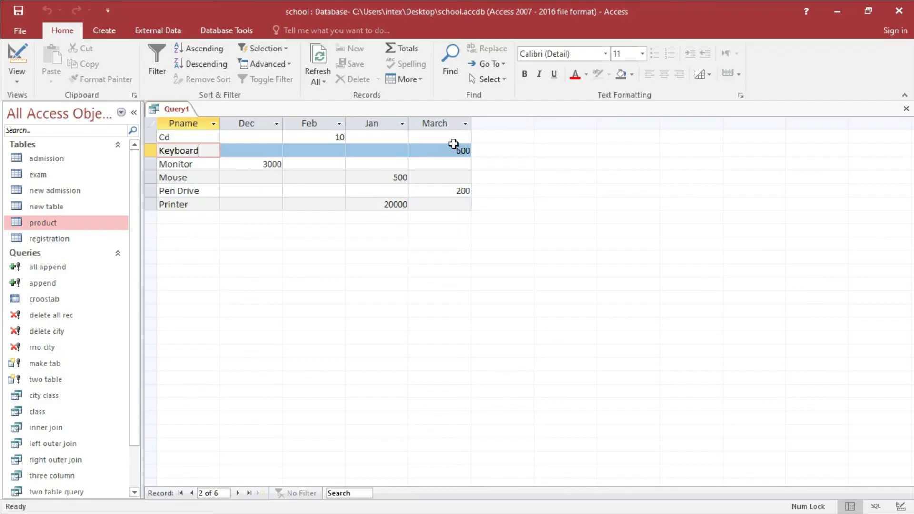
drag(457, 149, 485, 157)
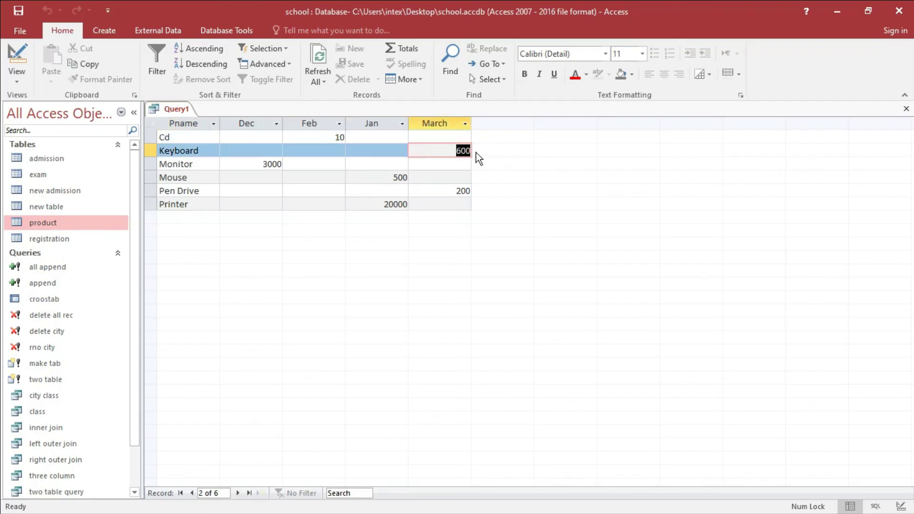
click(201, 163)
drag(260, 164, 305, 165)
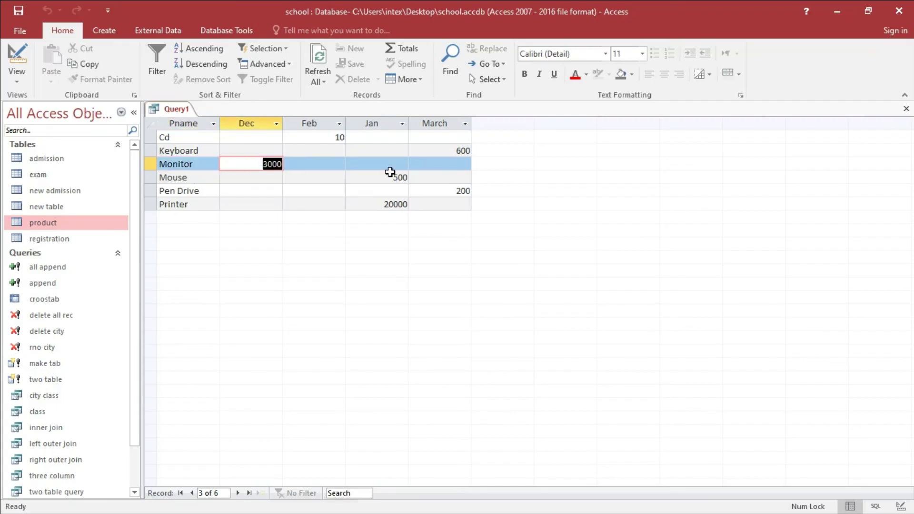
drag(381, 177, 429, 177)
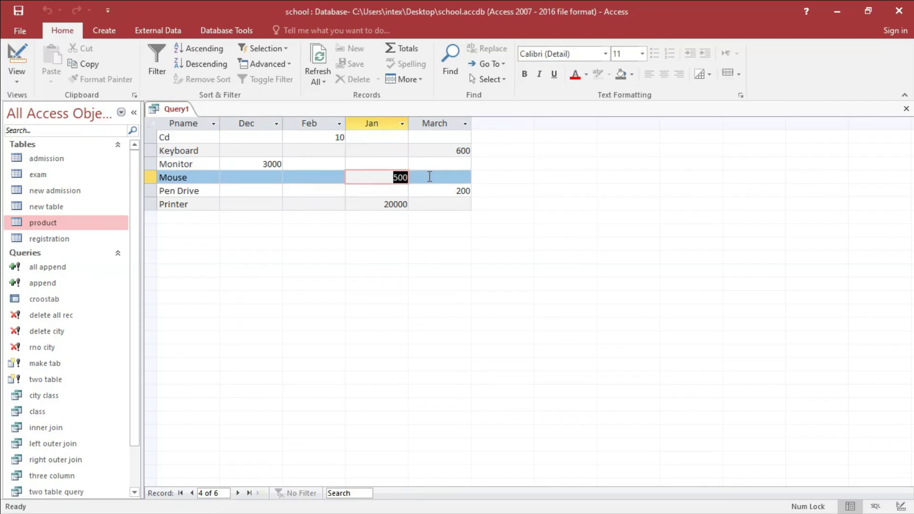
click(204, 190)
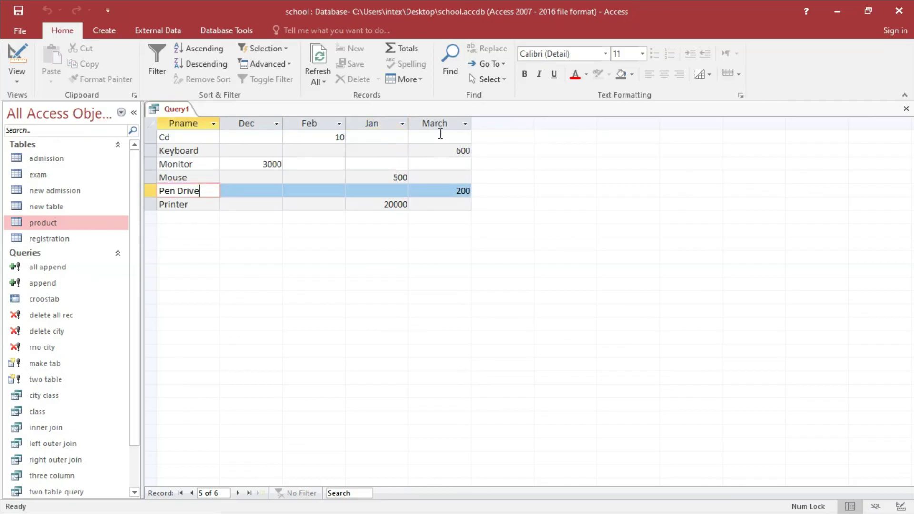
drag(455, 191, 500, 192)
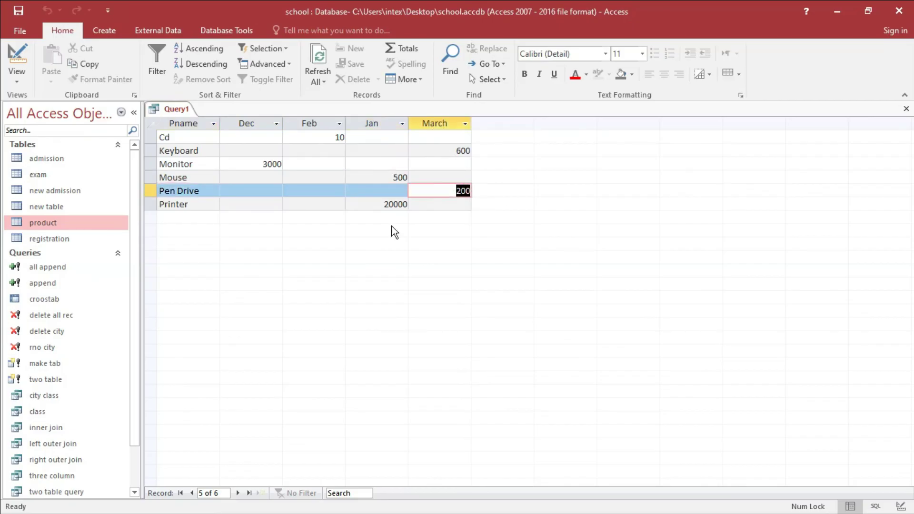
click(201, 204)
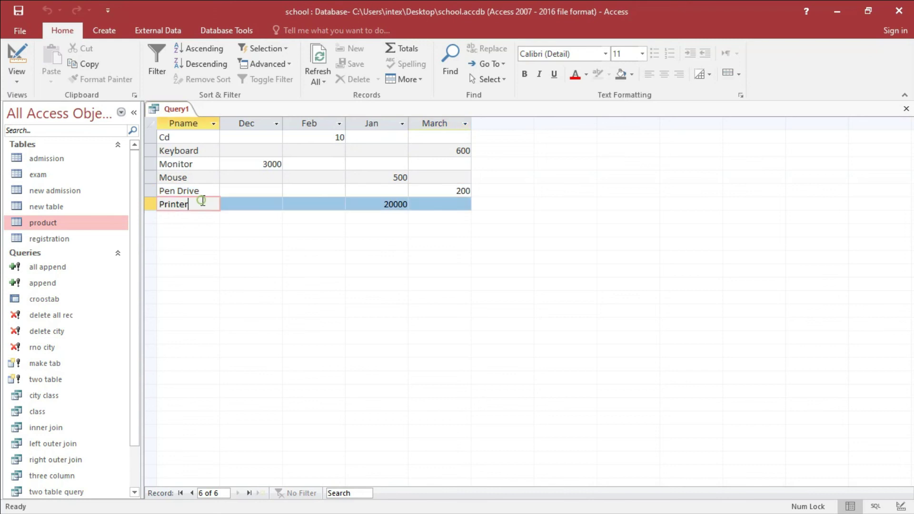
click(389, 198)
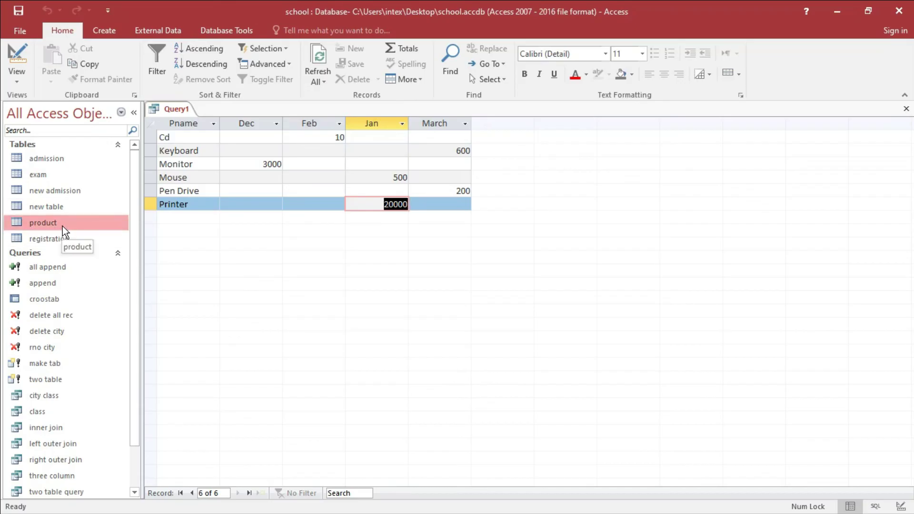
Check the Keyboard row's summed price in the March column of the crosstab result
click(212, 148)
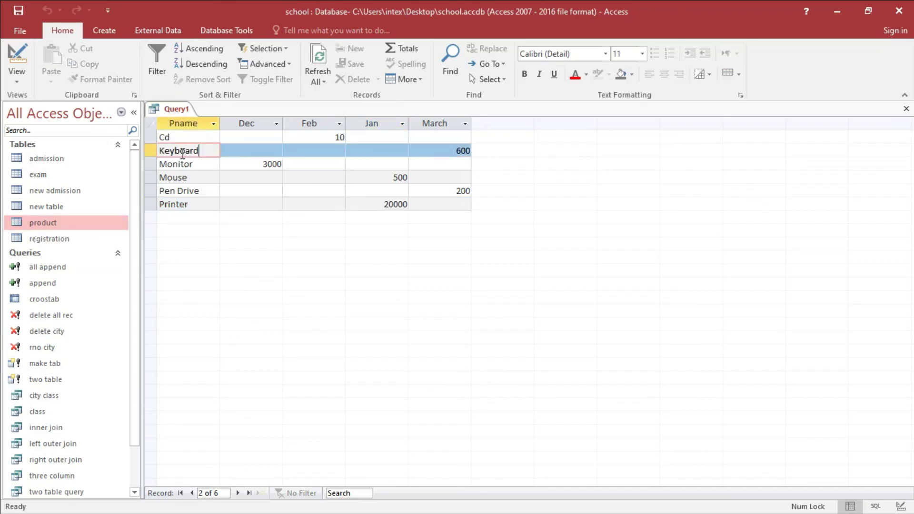
click(445, 148)
key(F2)
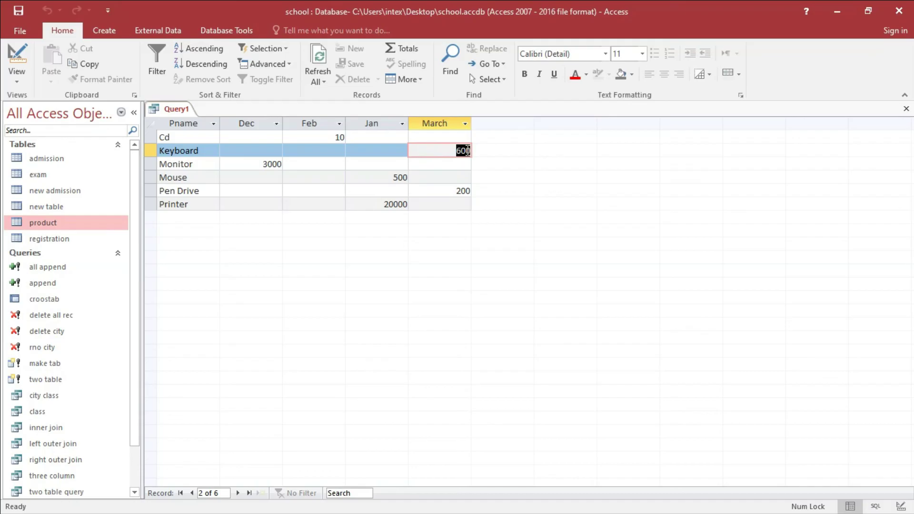
Open the product table to examine both Keyboard records' Qty, Price and Month, and compare them with Keyboard's March sum in Query1
double_click(66, 225)
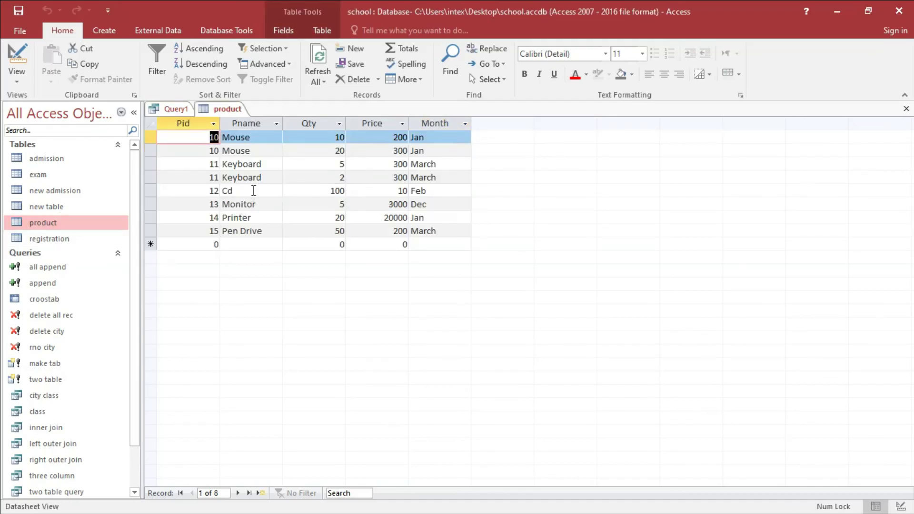
click(262, 165)
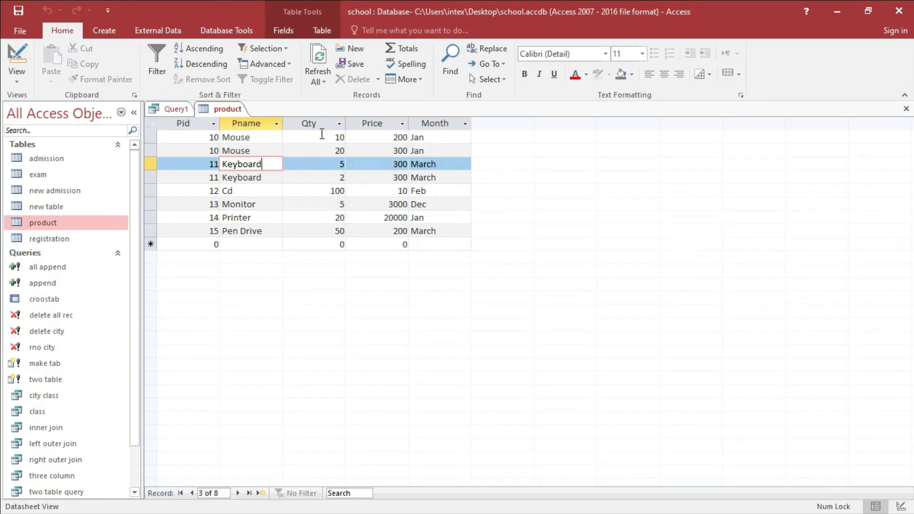
key(Tab)
key(Tab)
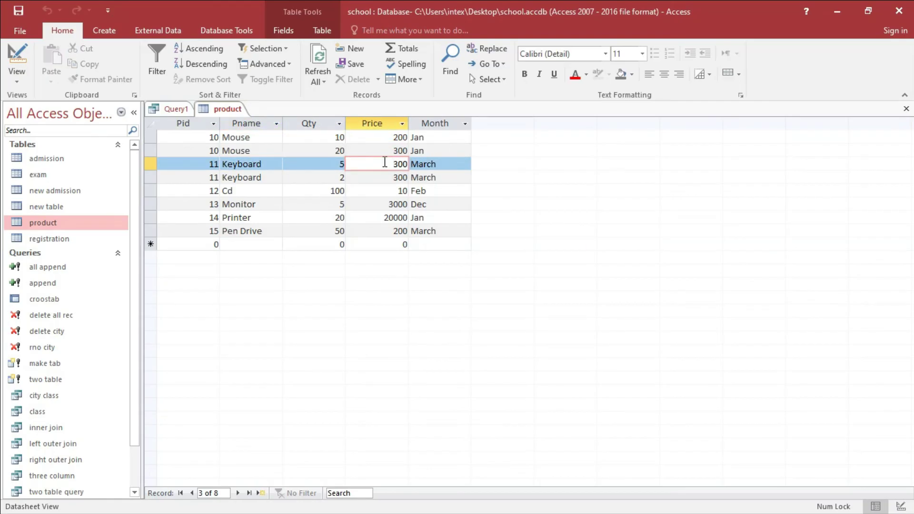
click(439, 168)
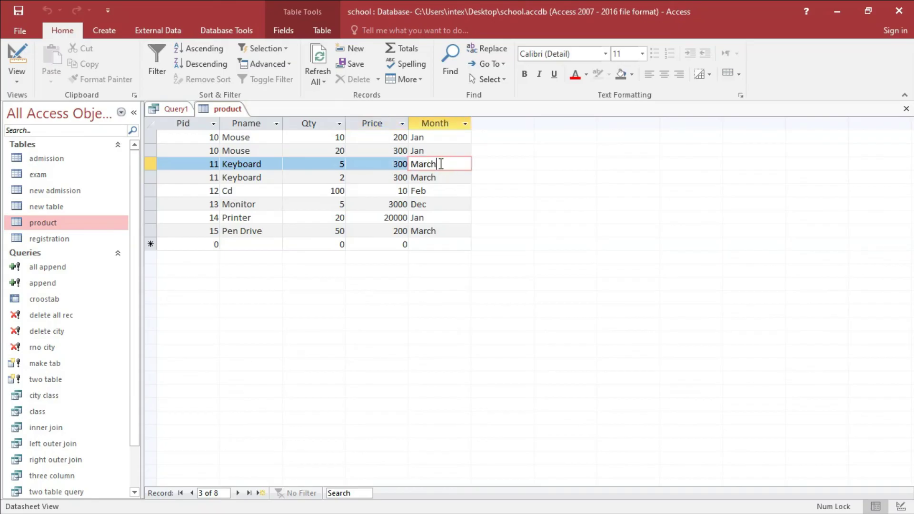
double_click(340, 177)
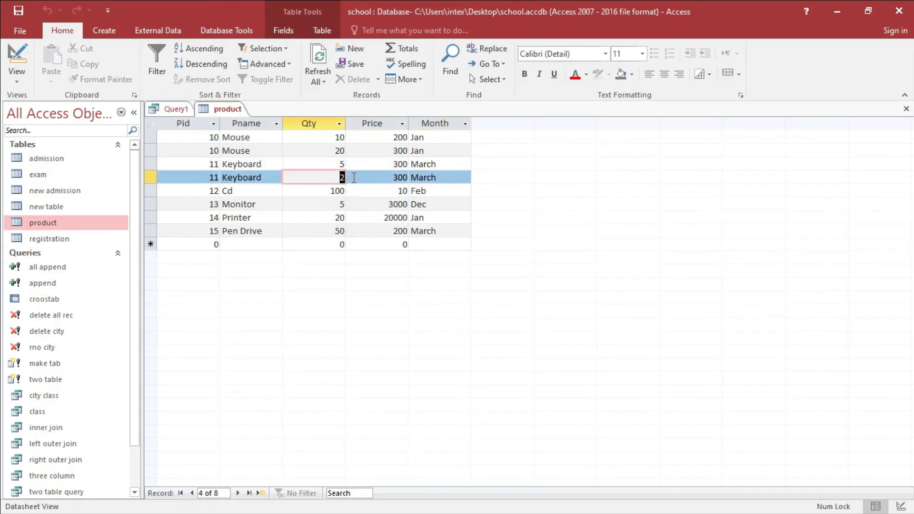
click(395, 177)
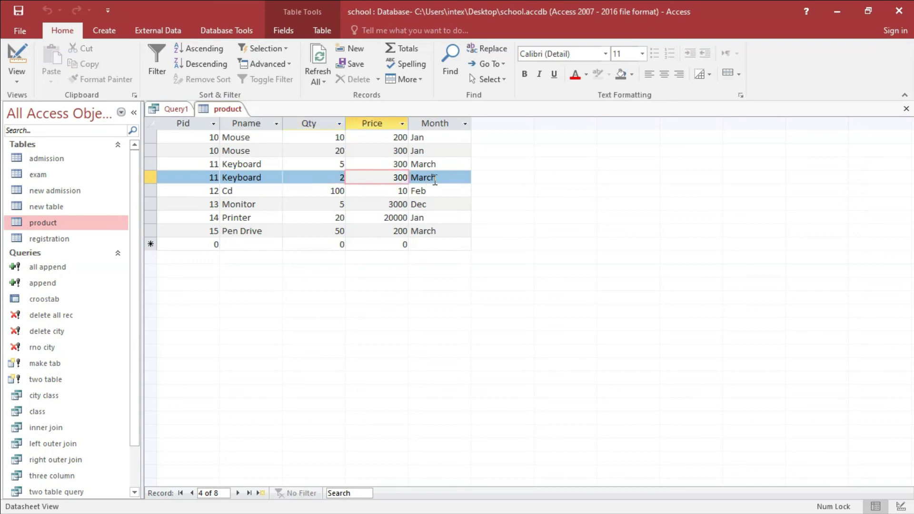
click(436, 178)
drag(419, 166, 437, 165)
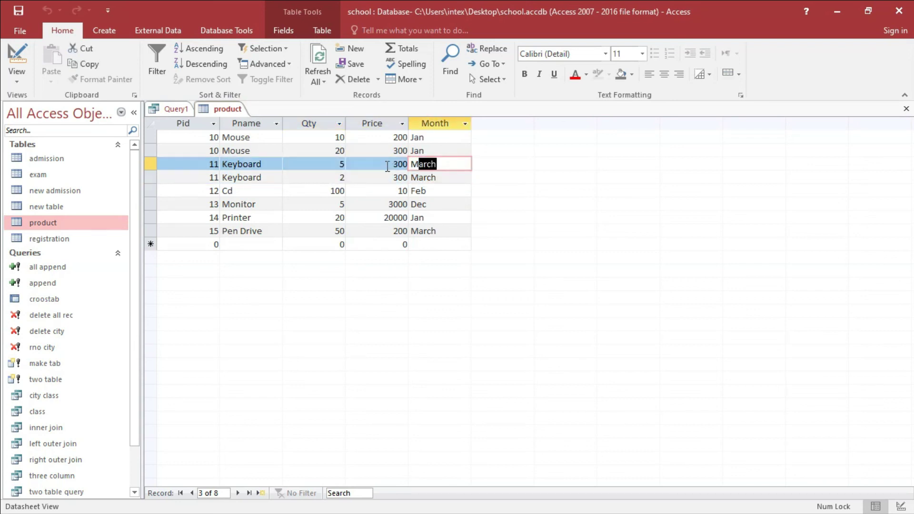
double_click(399, 178)
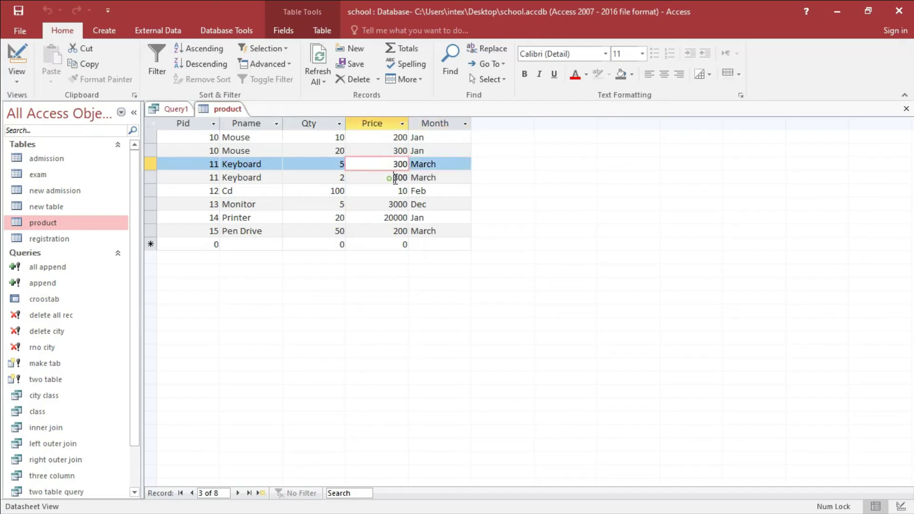
click(184, 114)
click(442, 150)
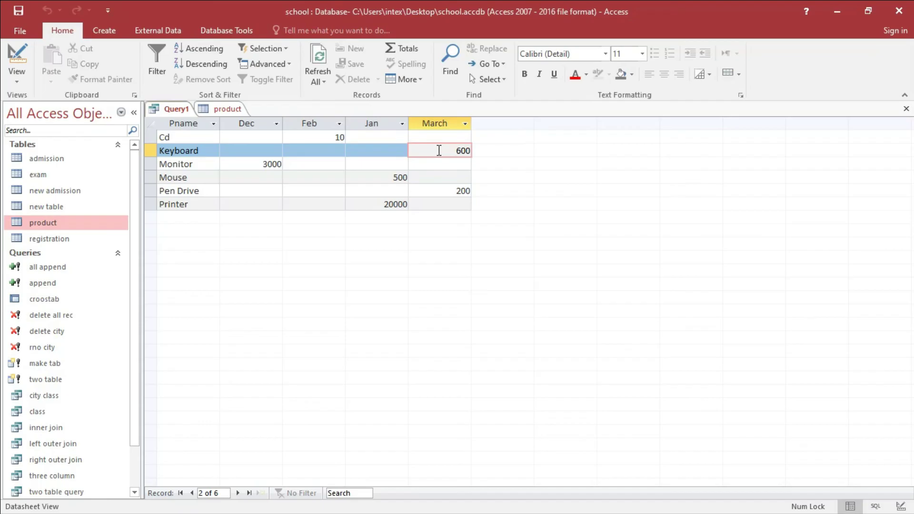